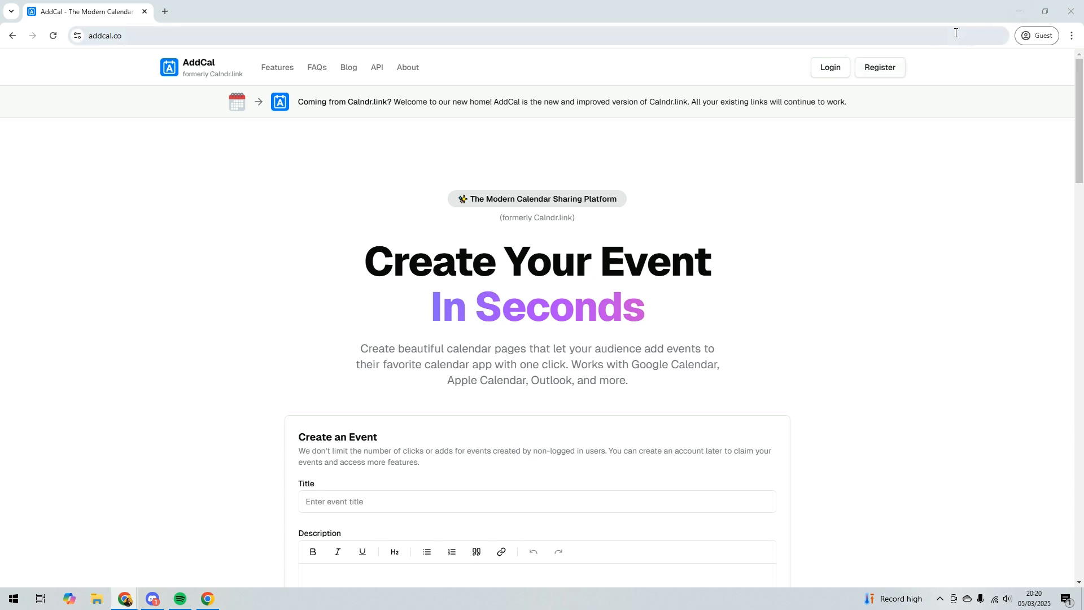
Switch to the logged-in AddCal dashboard window and browse the Calendars and All Events pages.
scroll(564, 243, "down", 5)
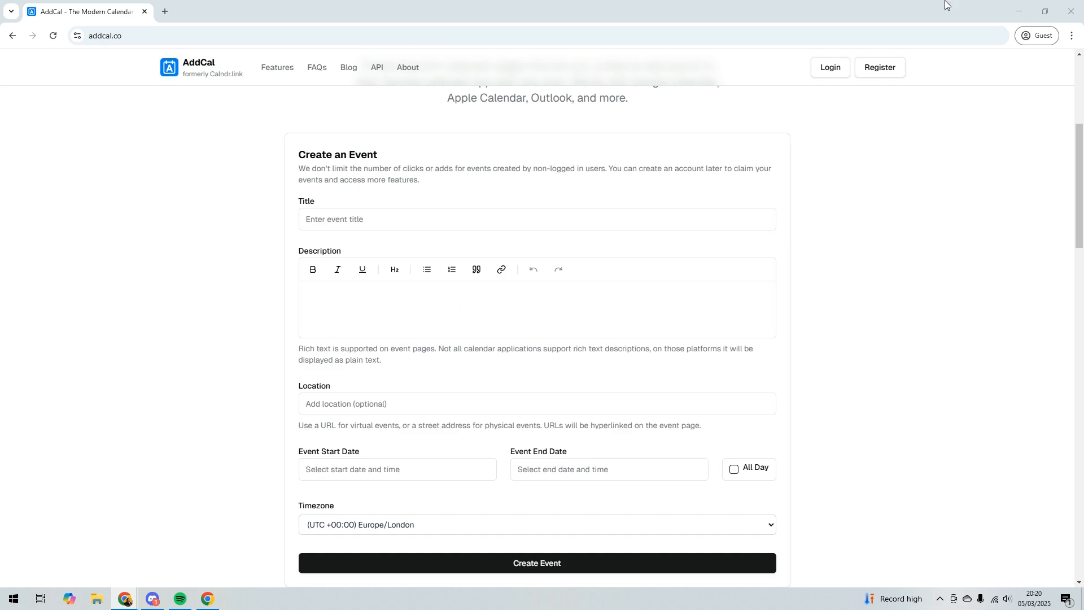
left_click(1045, 11)
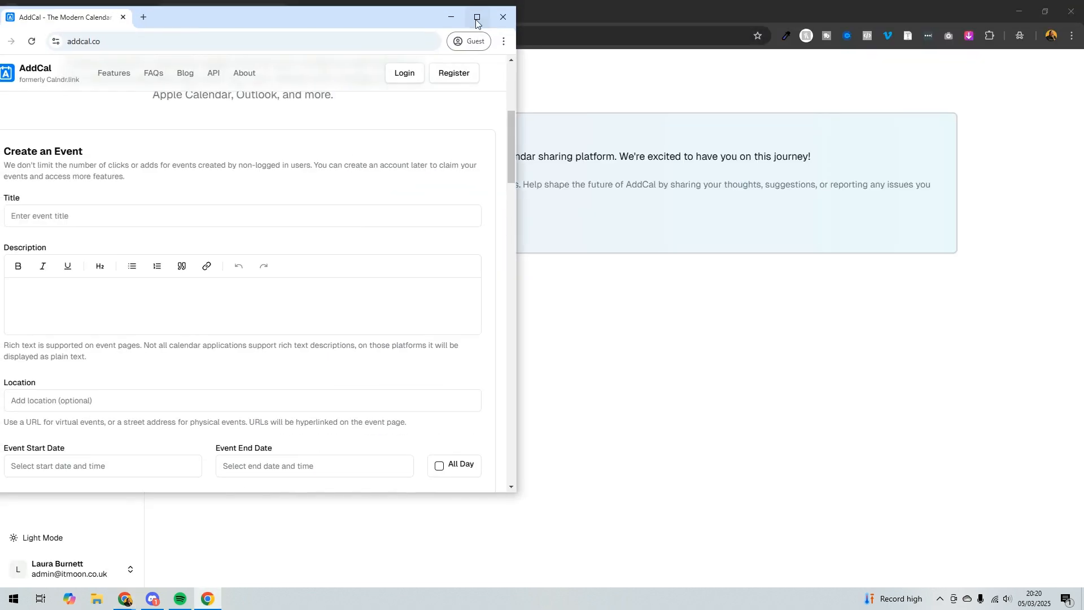
left_click(451, 17)
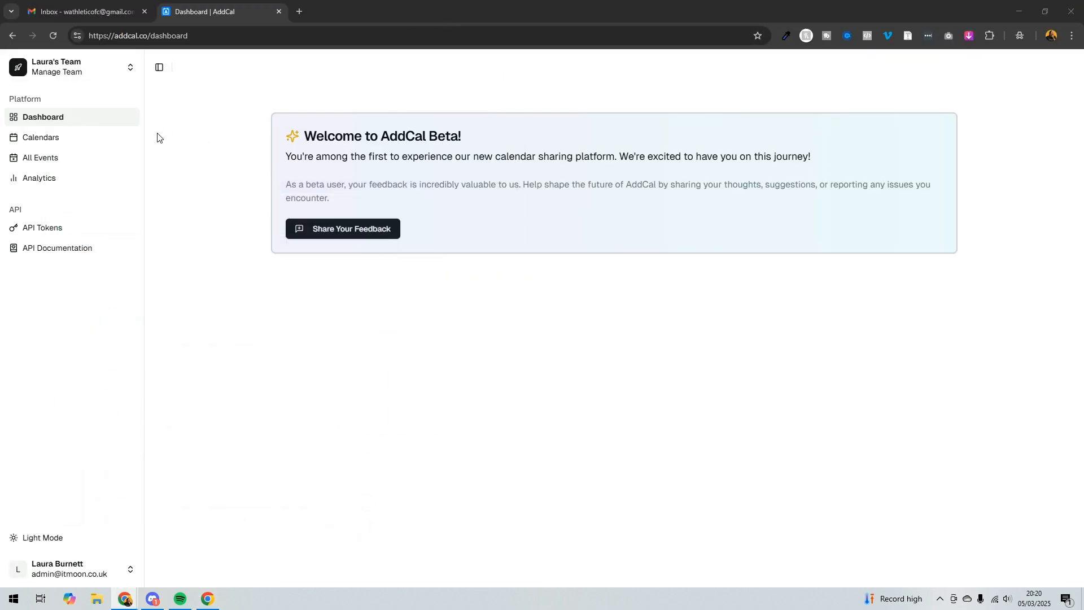
left_click(110, 141)
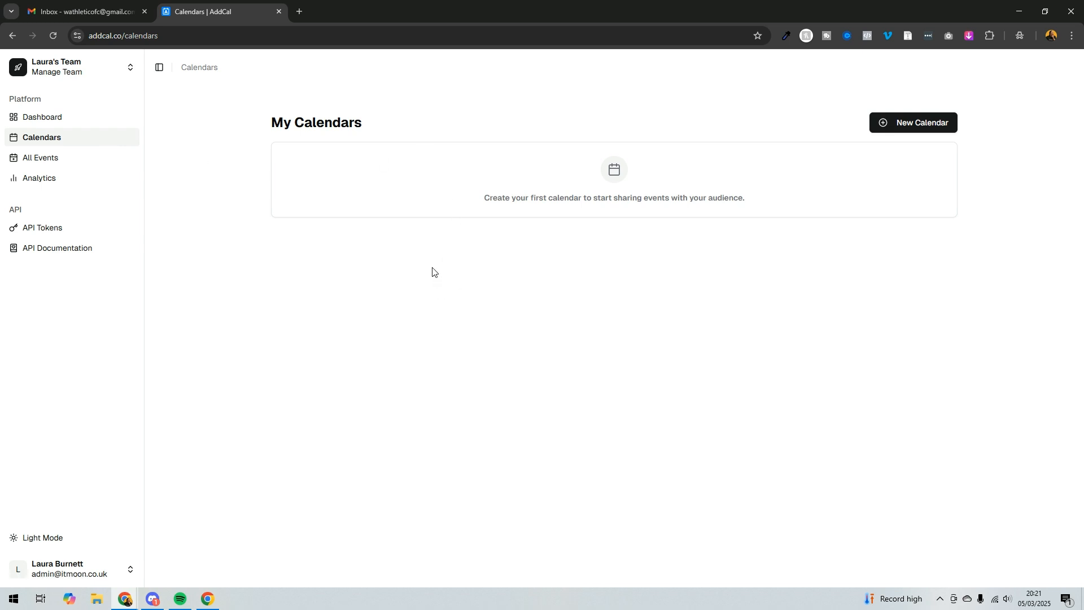
left_click(75, 161)
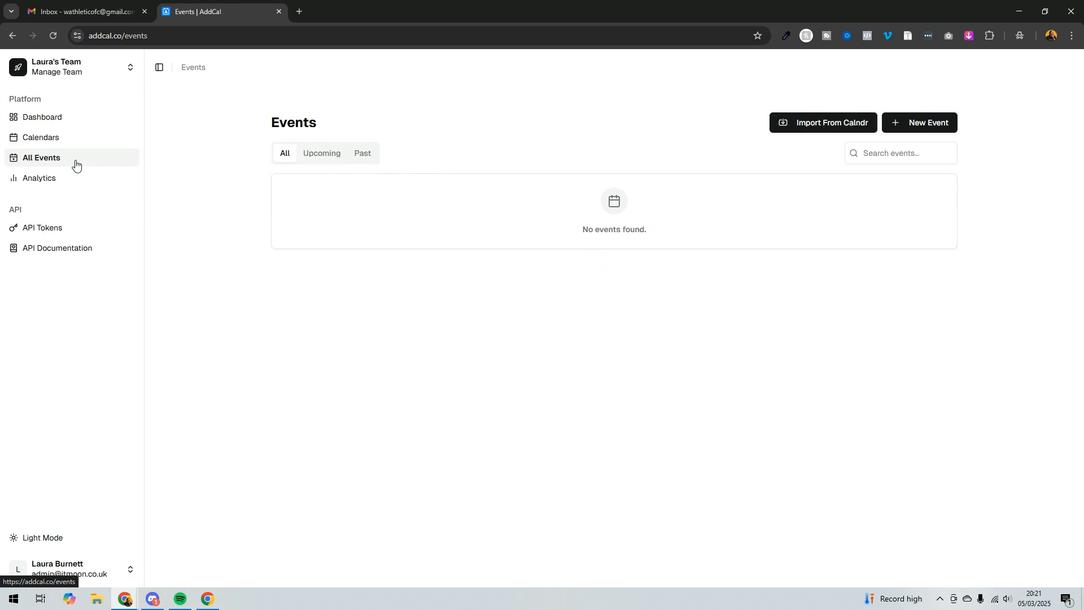
Start a new calendar named IT Moon Masterclasses.
left_click(929, 125)
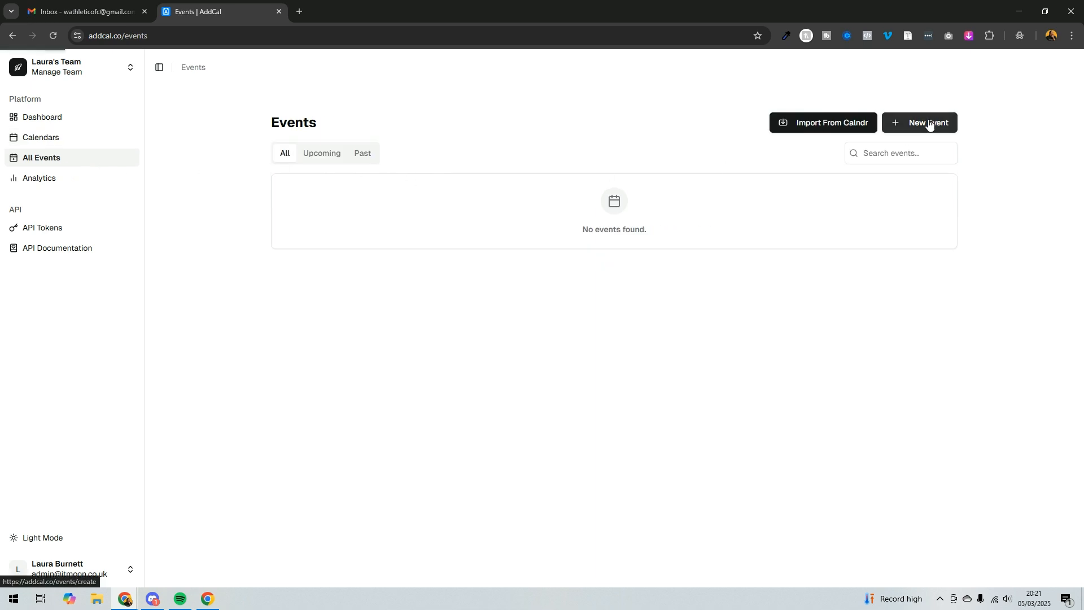
left_click(324, 170)
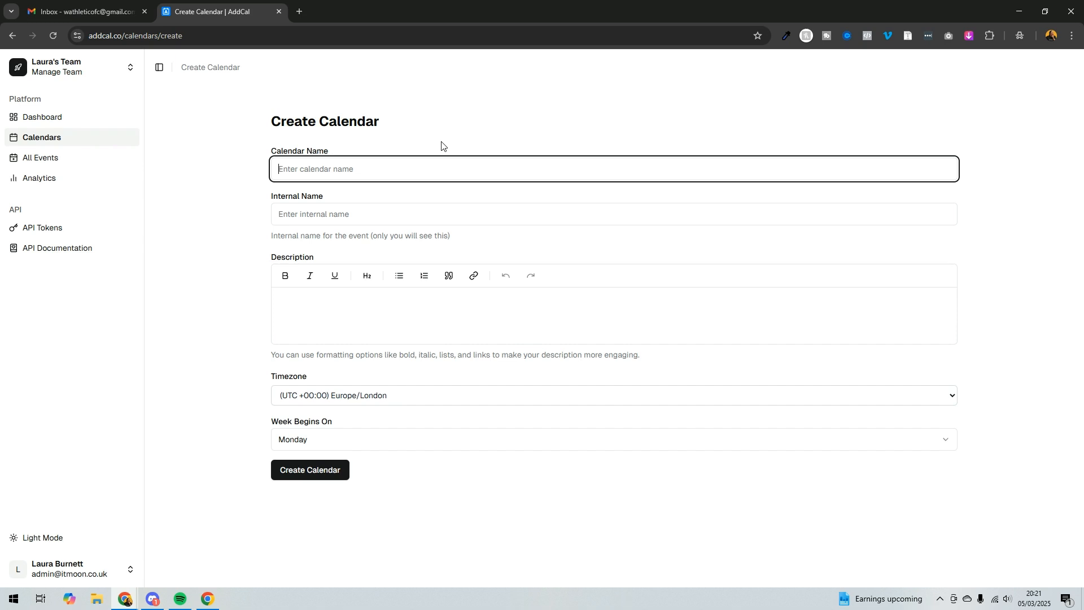
type("IT Moon Masterclasses")
Set the calendar's internal name to IT Moon.
left_click(339, 205)
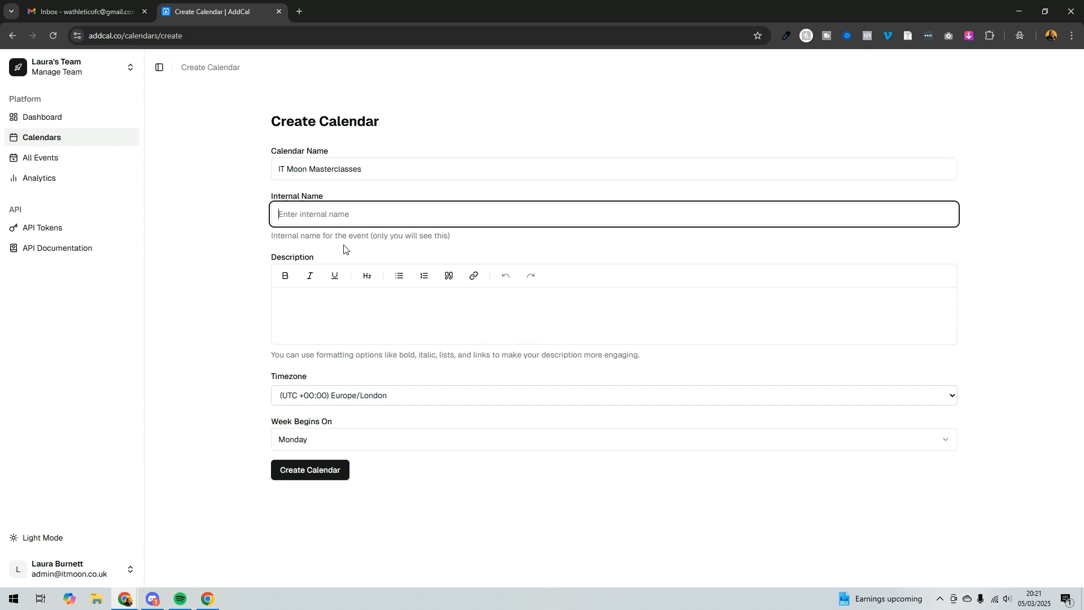
type("IT Moon")
Describe the calendar as 'Main calendar for events for IT Moon.' and create the calendar.
left_click(337, 295)
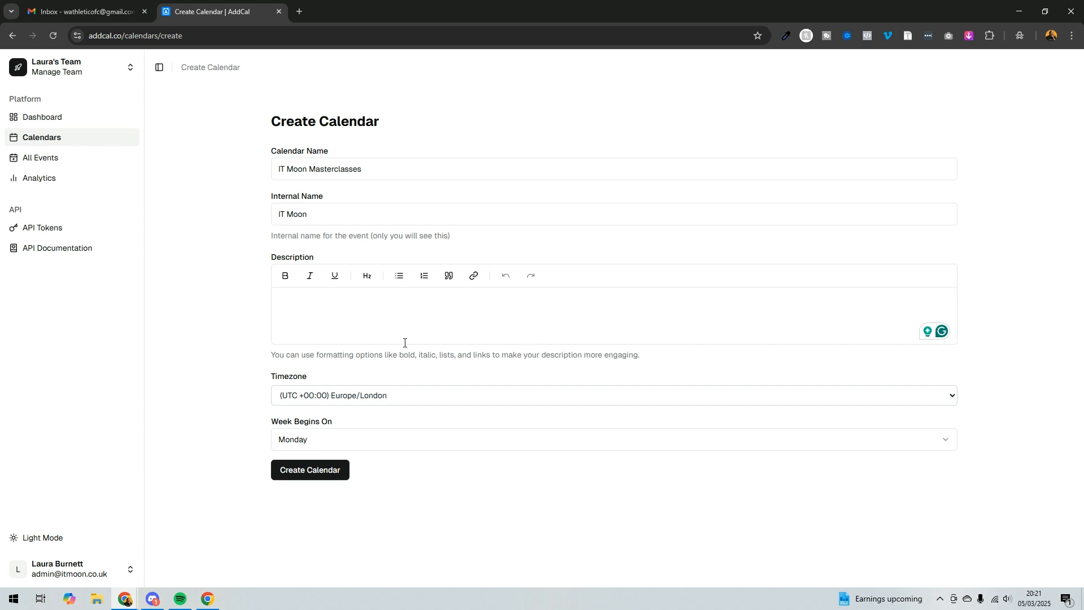
type("Main calendar for events for IT Moon.")
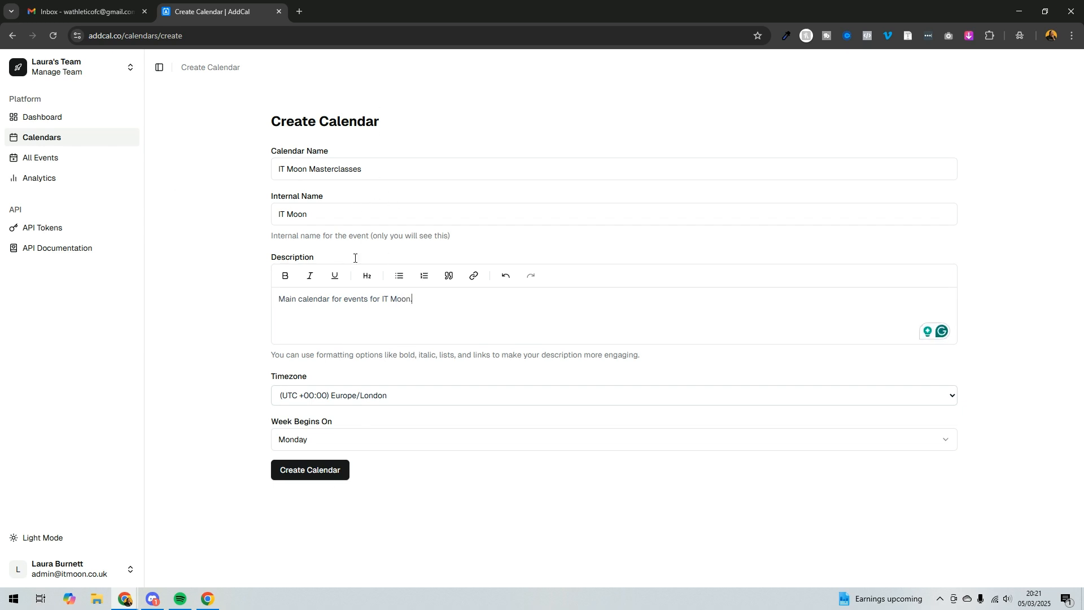
left_click(304, 468)
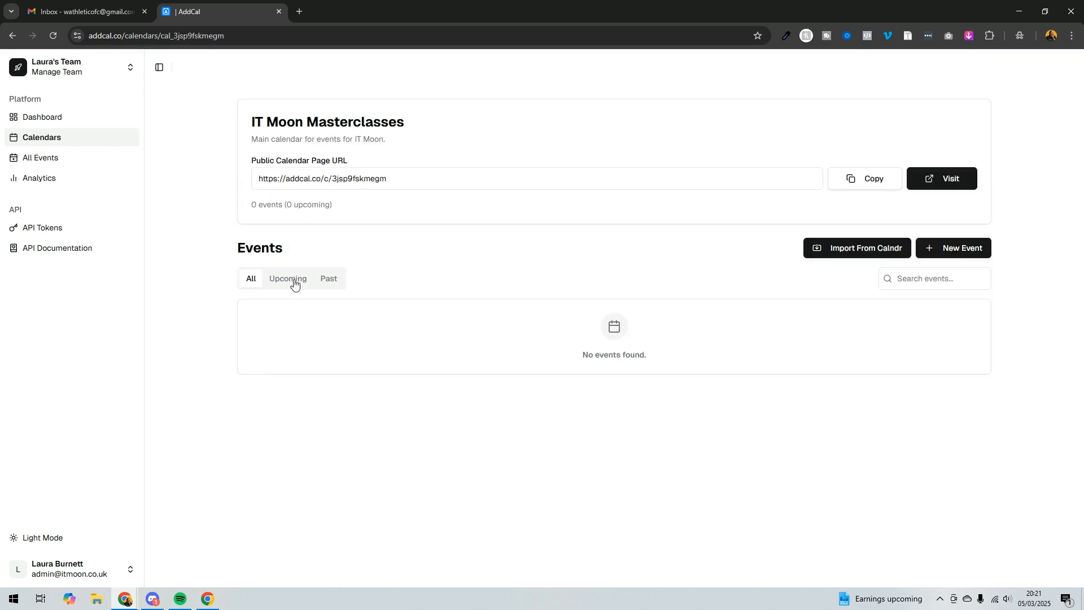
Start a new event in the calendar titled 'Step by Step Walkthrough to Create a Lead Magnet'.
left_click(944, 249)
left_click(309, 169)
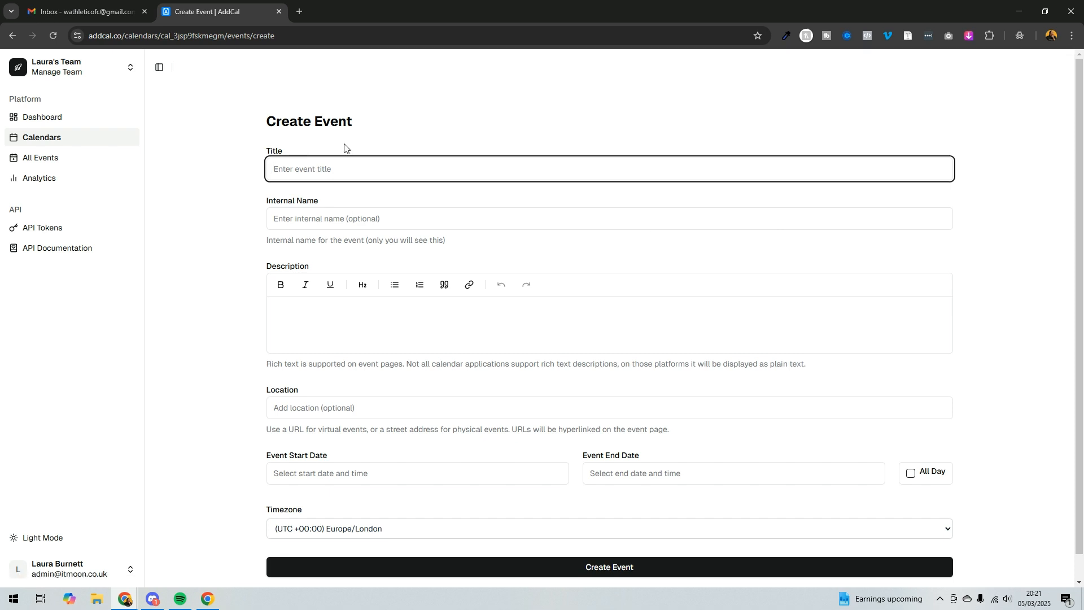
type("Step by Step Walkthrough to Create a Lea")
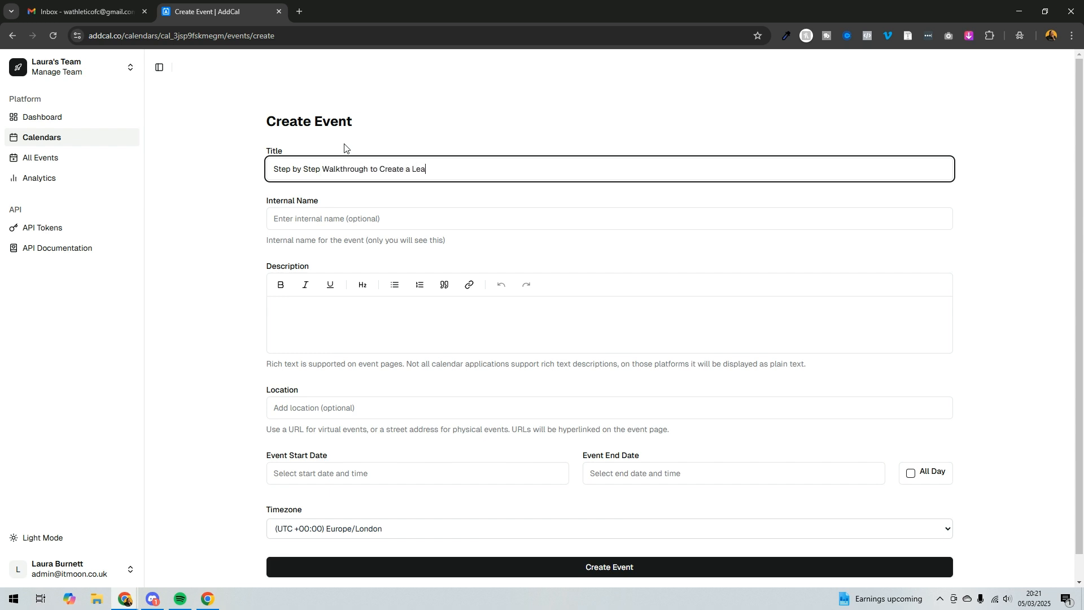
type("d Magnet (")
key("BackSpace")
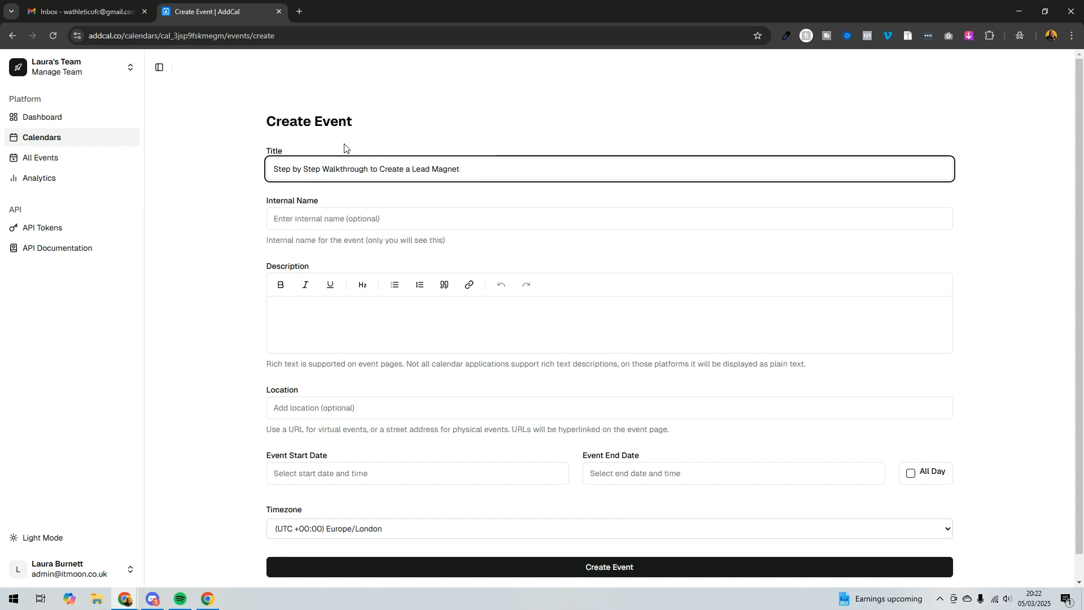
Set the event's internal name to Mailerlite Masterclass.
left_click(343, 211)
type("Mal")
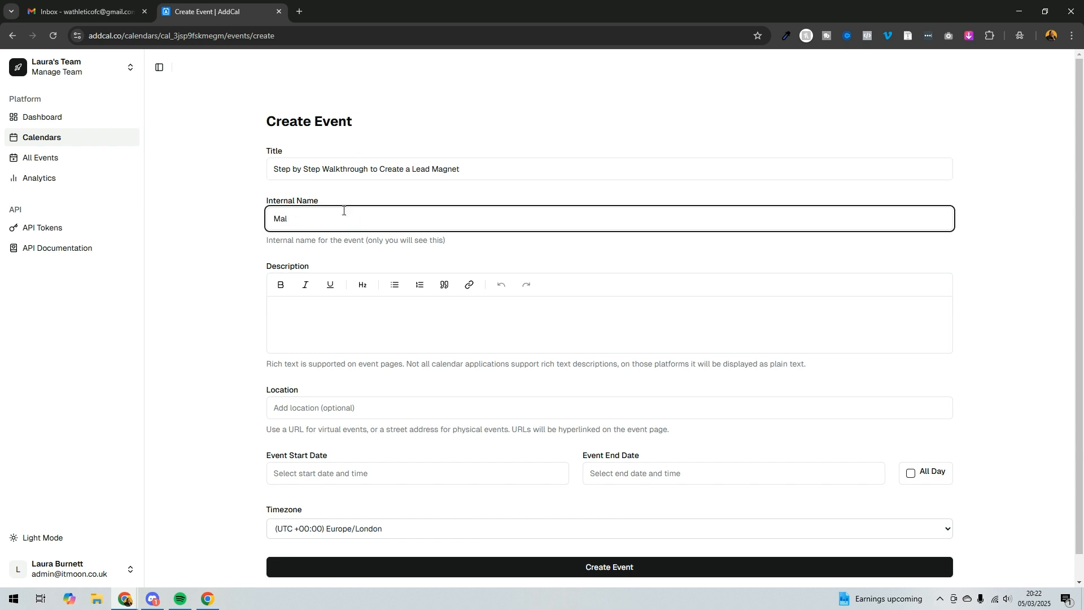
type("ierliilerlite Masterclass")
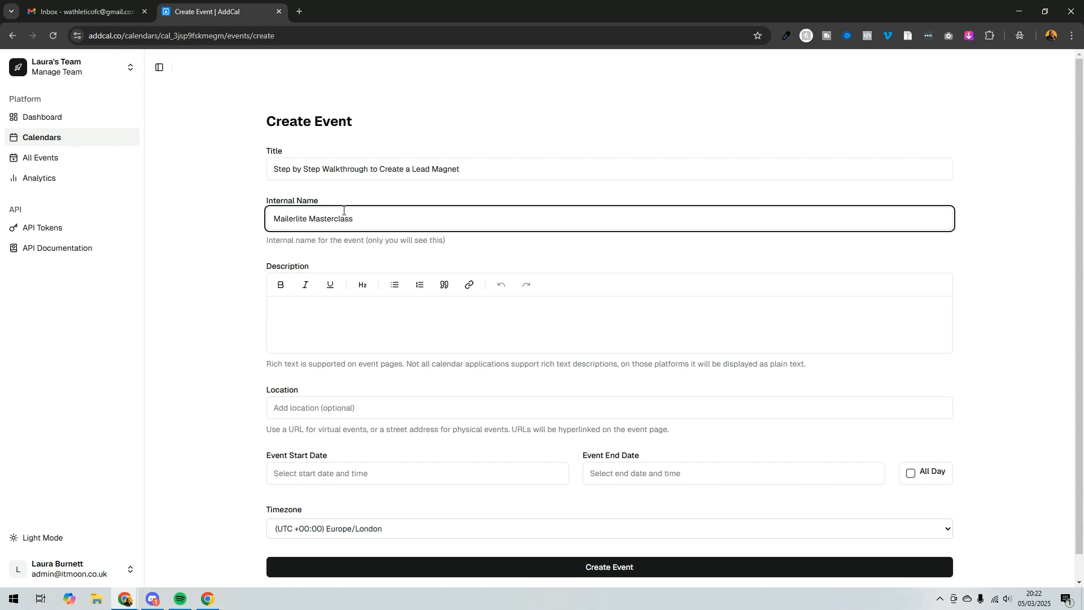
Write the event description 'Watch this FREE masterclass to learn step by step how to create a Lead Magnet but also how to put it out to the world.'.
left_click(355, 321)
type("Yo")
key("BackSpace")
key("BackSpace")
type("It")
key("BackSpace")
key("BackSpace")
type("wit")
key("BackSpace")
key("BackSpace")
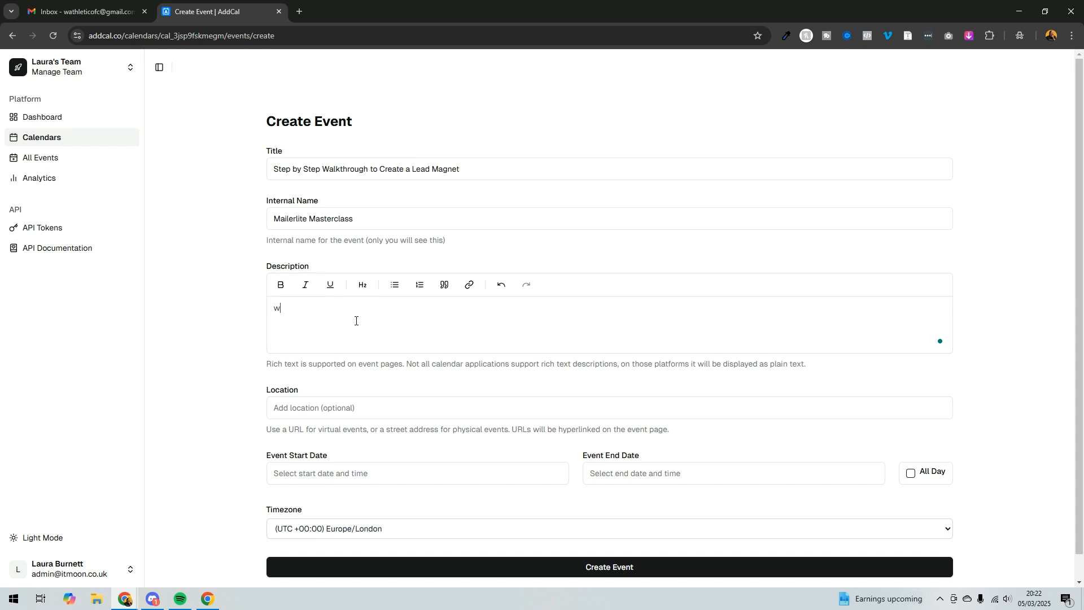
key("BackSpace")
type("Watcjh")
key("BackSpace")
type("h this FREE")
type(" masterclass to le")
type("arn step by step h")
type("ow to us")
type("e")
key("BackSpace")
key("BackSpace")
key("BackSpace")
type("create a ")
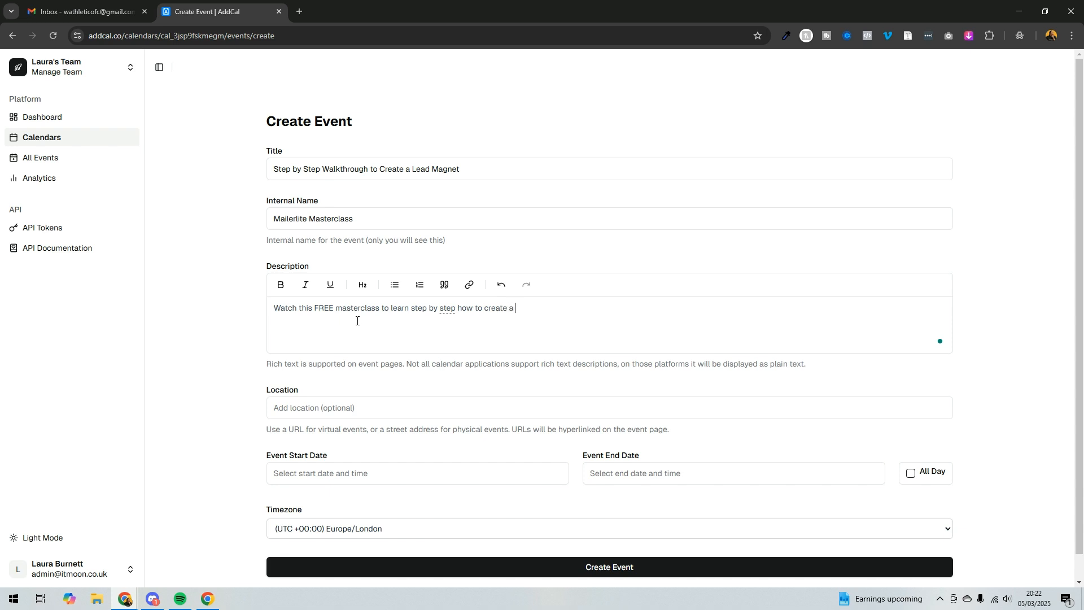
type("Lead Magent. No")
key("BackSpace")
key("BackSpace")
key("BackSpace")
key("BackSpace")
type("net but also how to put it out to the world")
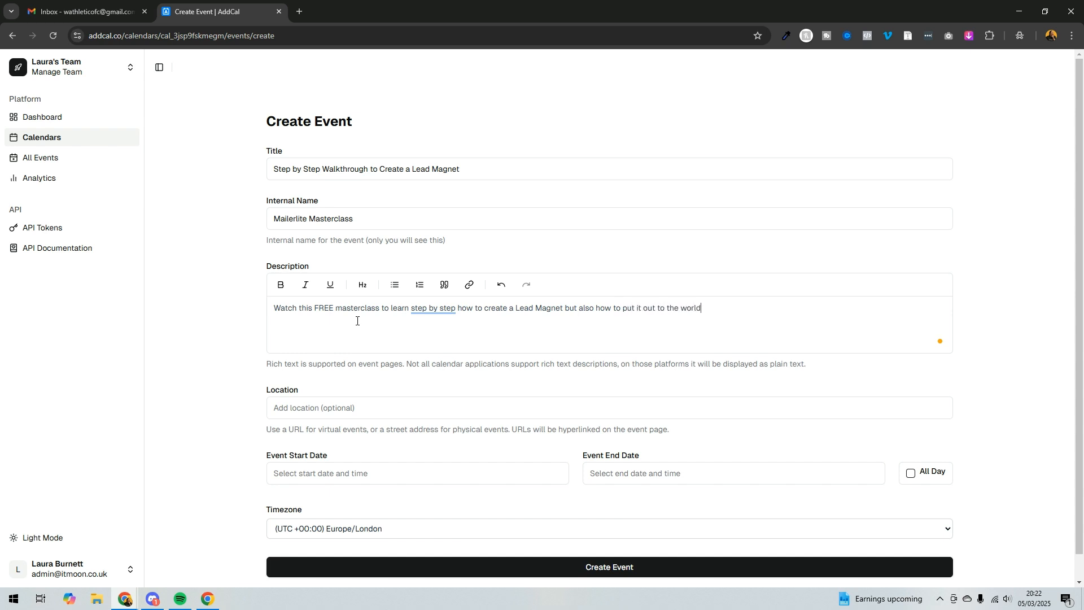
type(".  Including:")
Add 'Including:' to the description followed by a bulleted list of placeholder items EEE, EEE, EE and a line E.
key("Return")
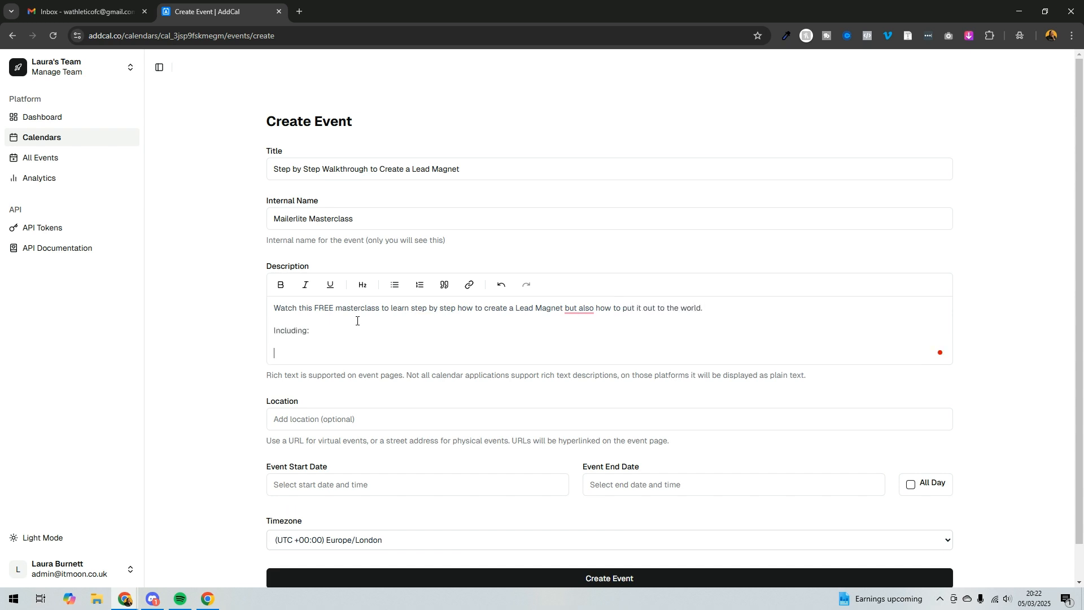
left_click(396, 285)
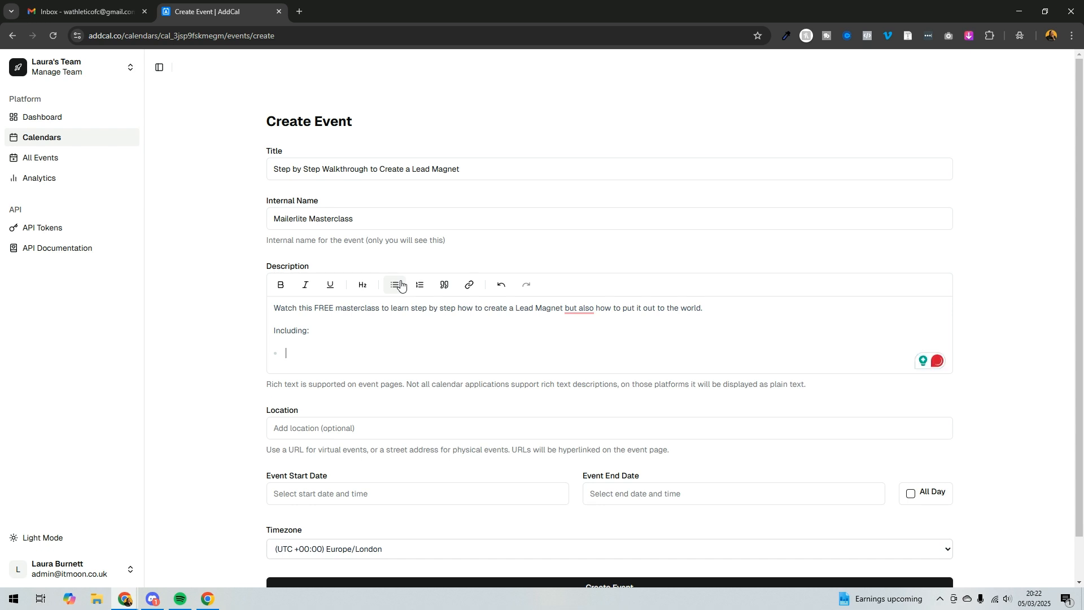
type("EEE")
key("Return")
type("EEE")
key("Return")
type("EE")
key("Return")
key("Return")
type("E")
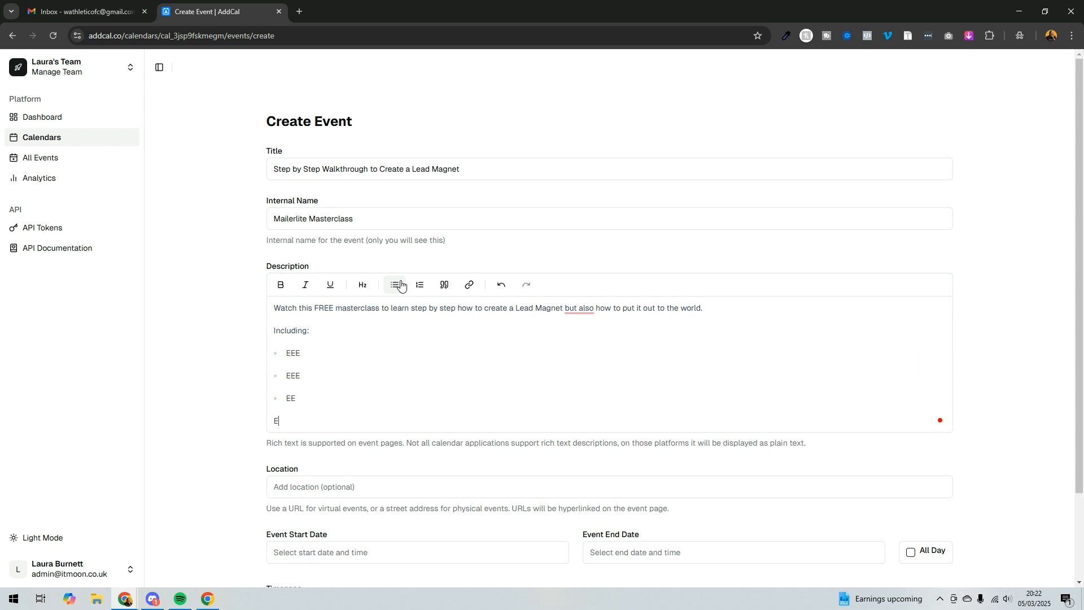
scroll(399, 283, "down", 2)
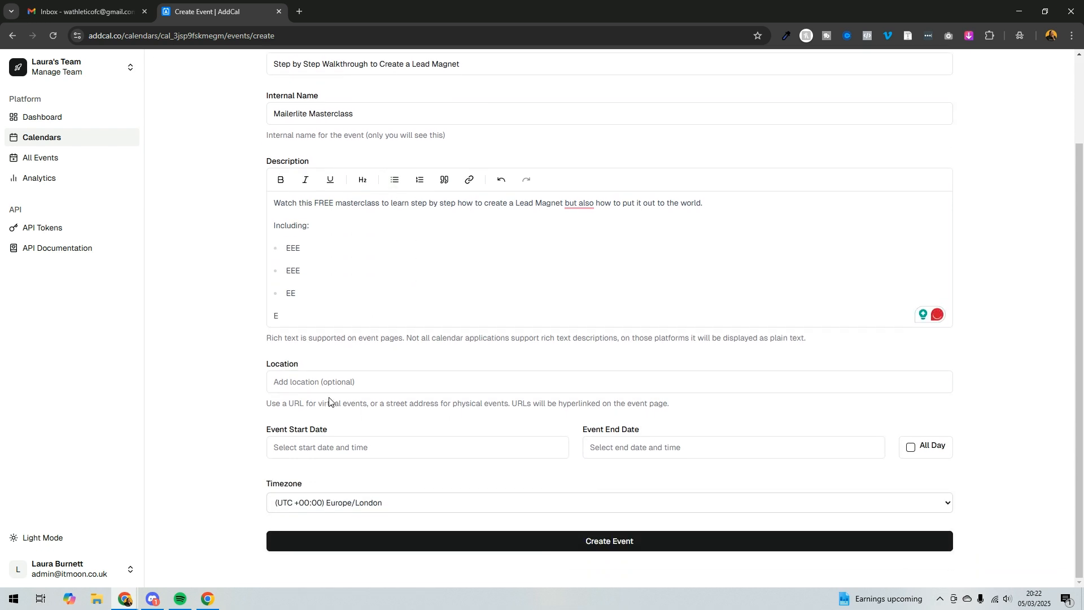
left_click(356, 384)
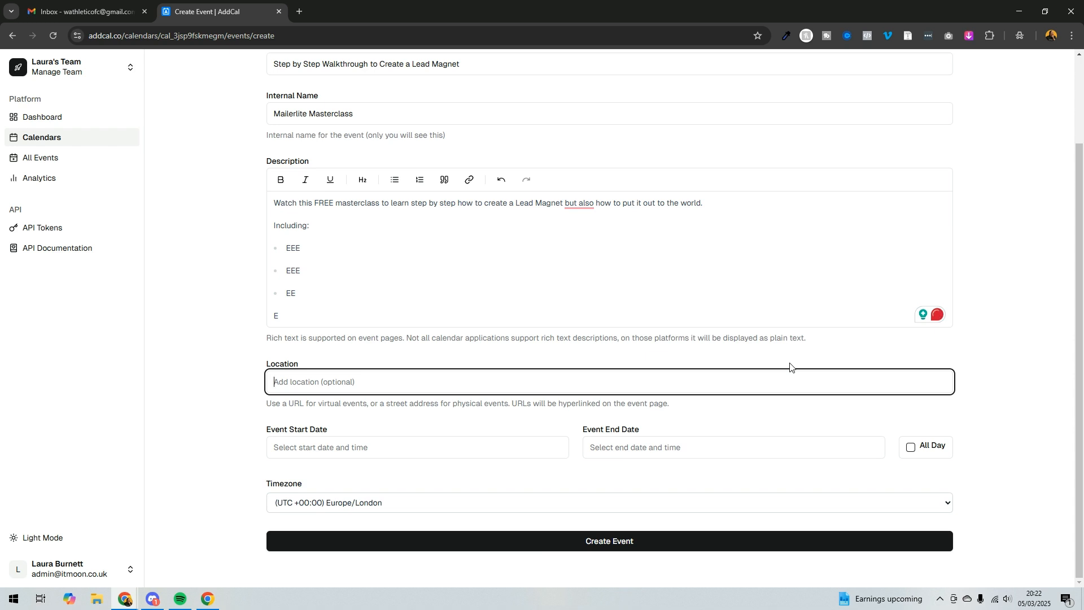
type("zoom link here")
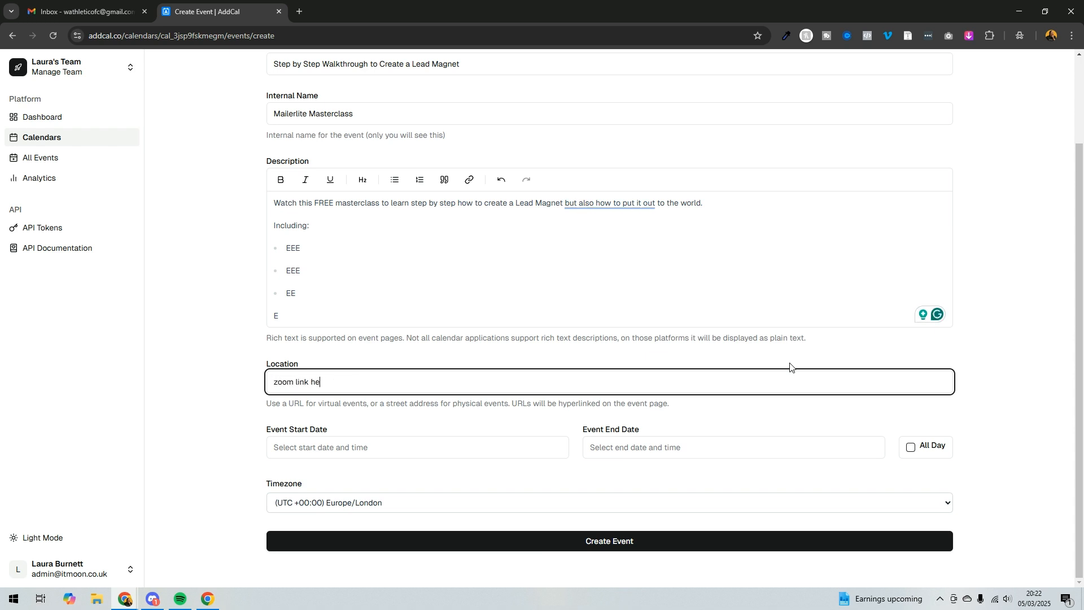
key("ctrl+a")
type("https://itmoon.co.uk")
key("Tab")
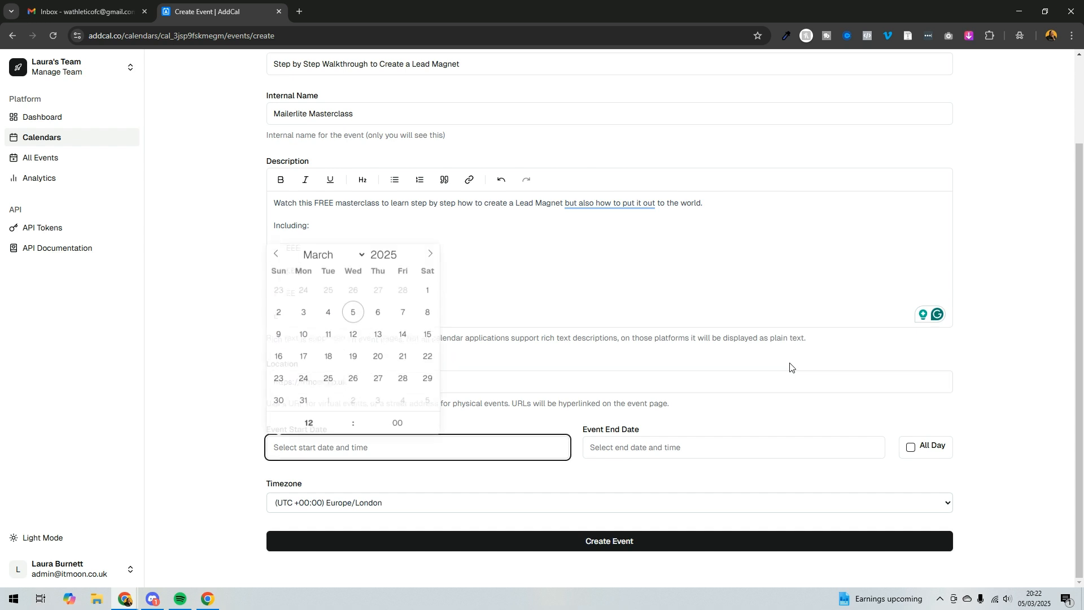
Set the event start to 19 March 2025 at 12:00 and create the event.
left_click(353, 358)
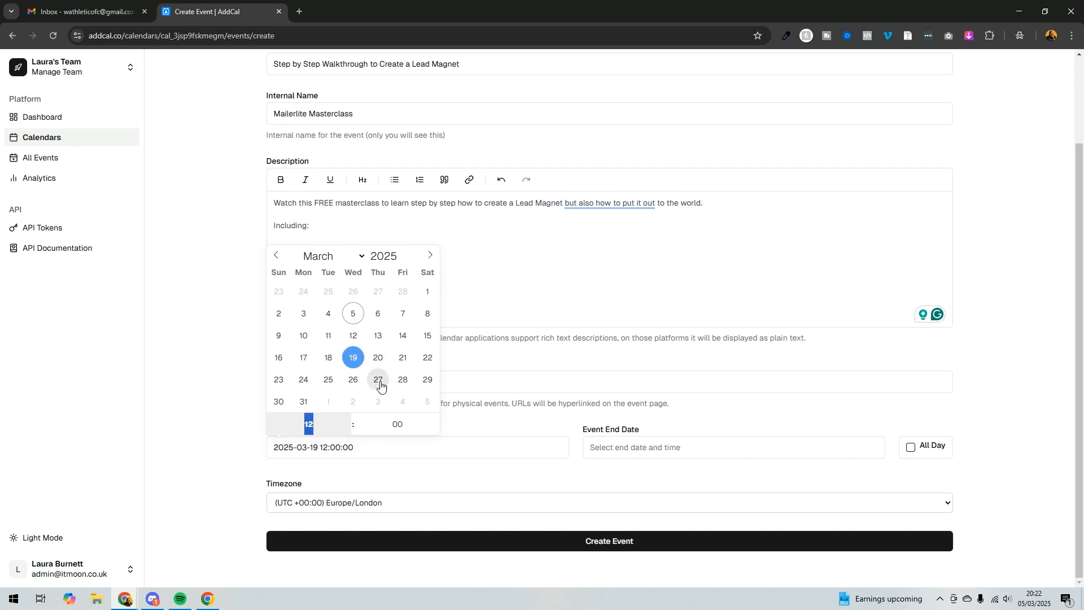
left_click(221, 451)
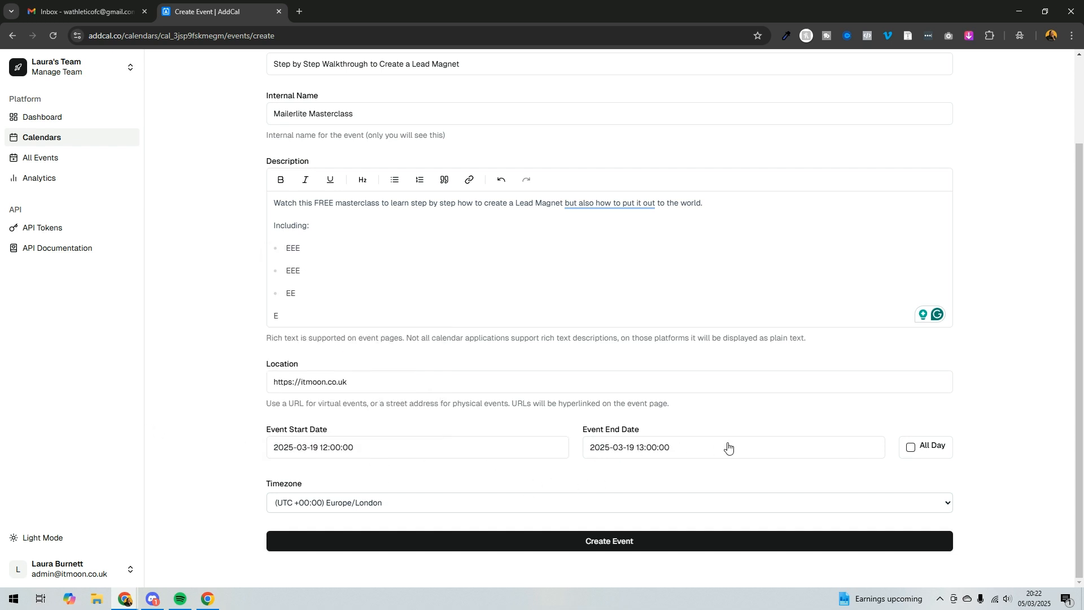
left_click(536, 536)
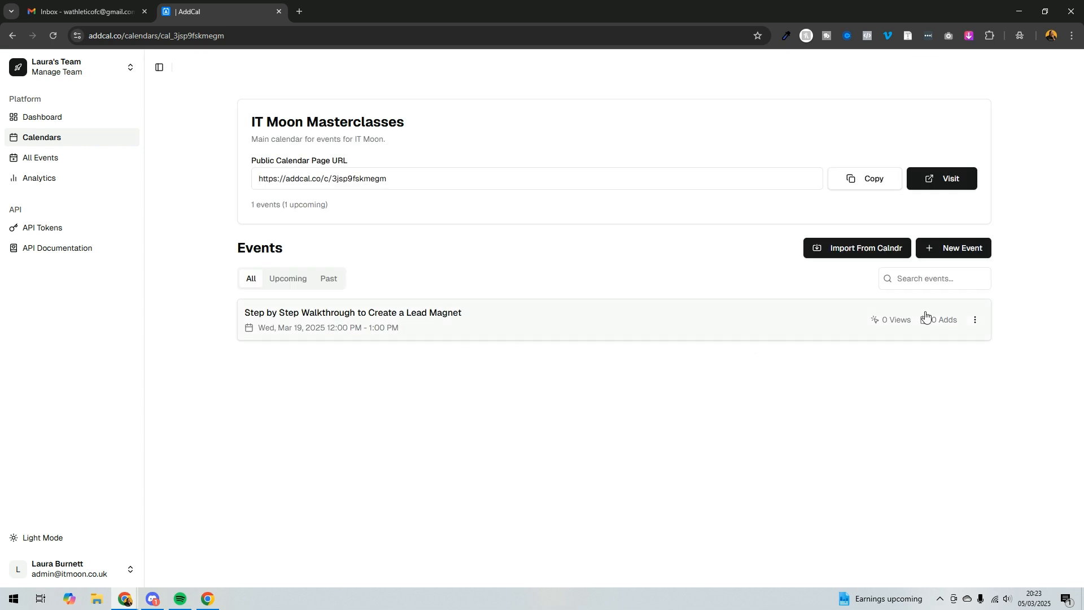
Copy the new event's URL and open it in a new browser tab.
left_click(975, 320)
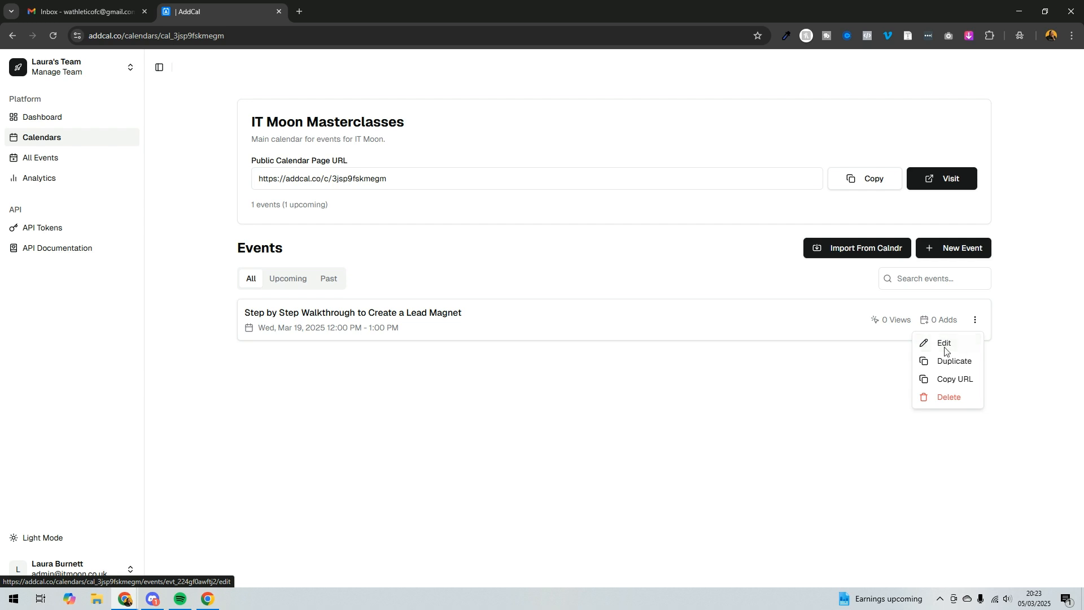
left_click(956, 381)
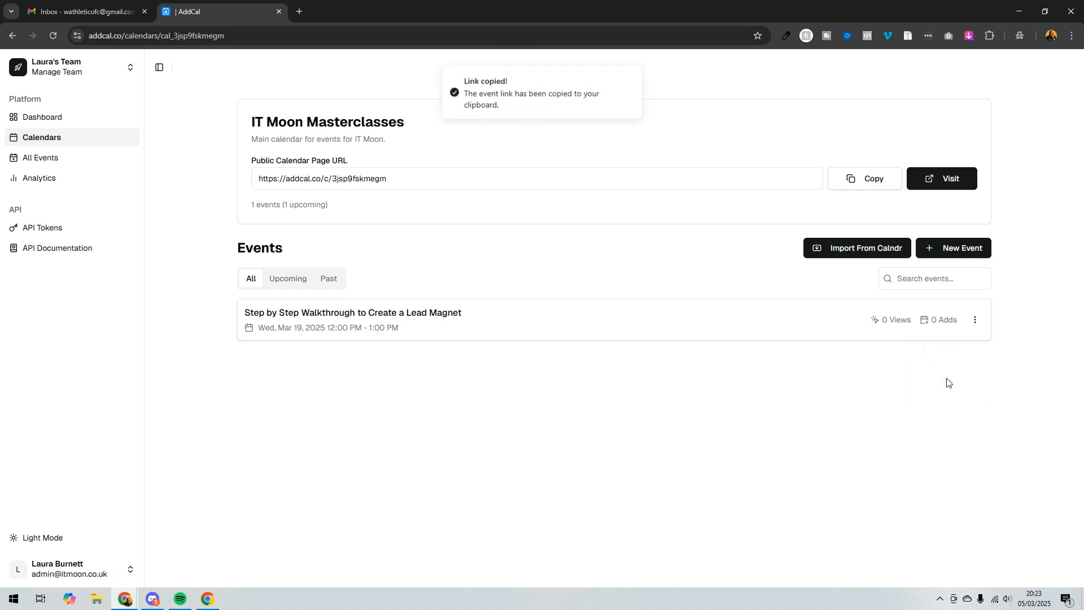
left_click(300, 10)
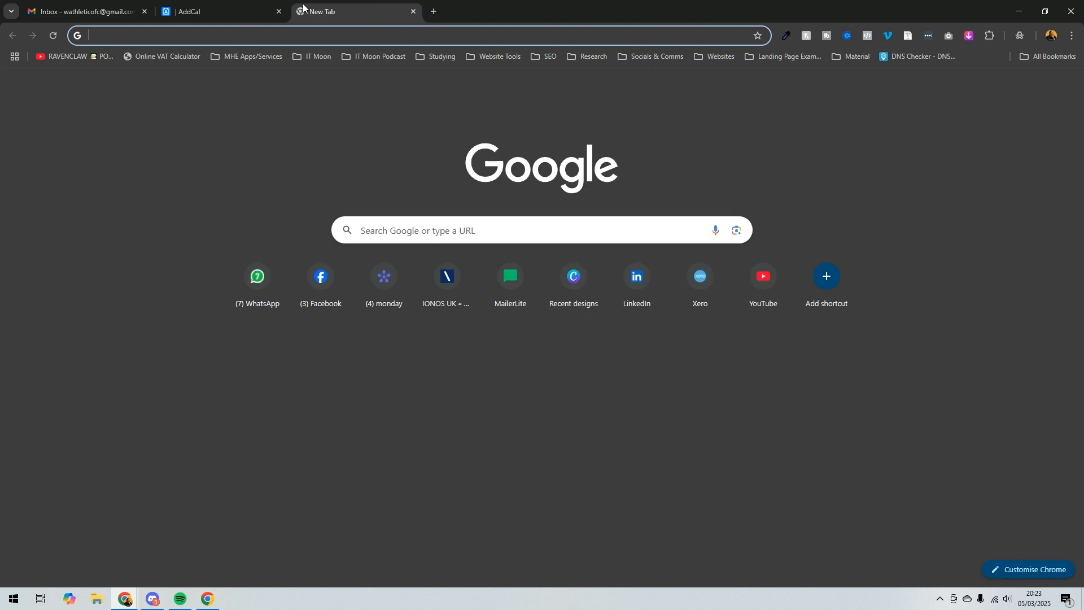
key("ctrl+v")
key("Return")
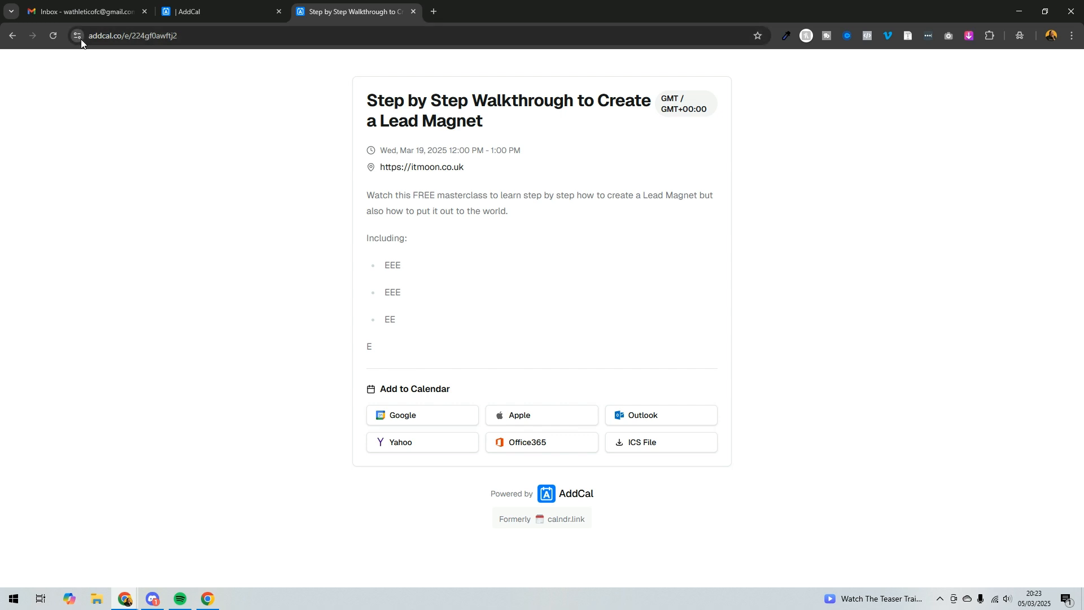
Test adding the event to Google Calendar from the public event page, then return to it.
left_click(442, 418)
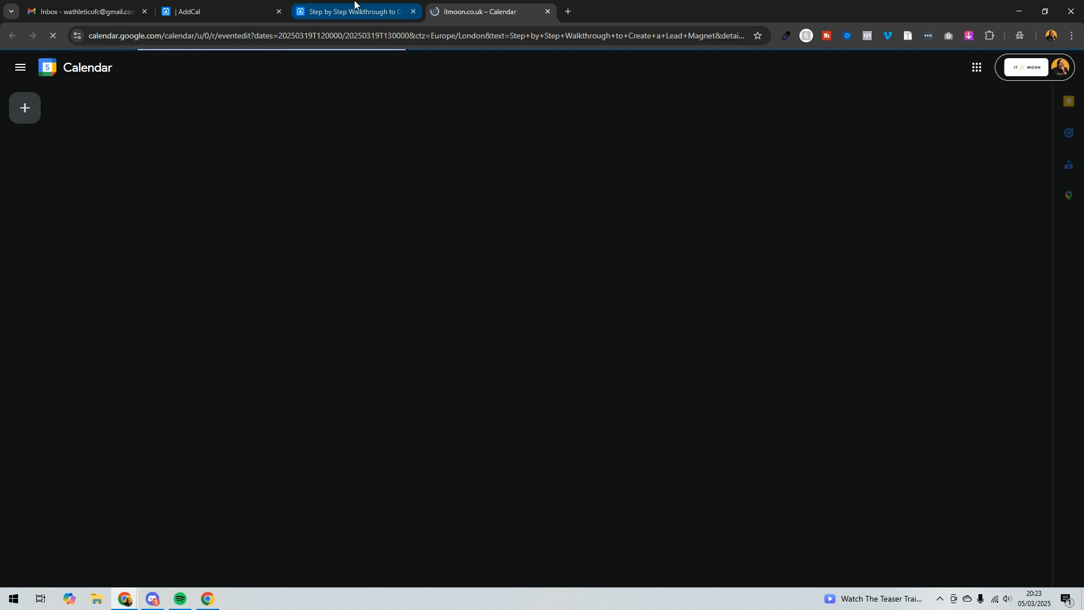
left_click(354, 5)
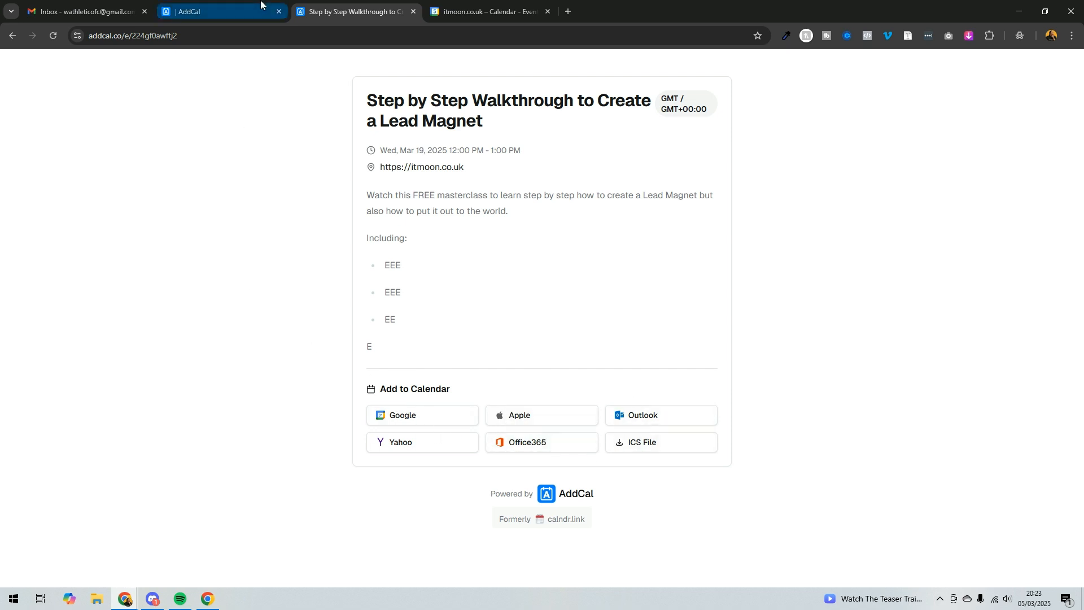
Copy the public calendar page URL from the calendar's dashboard and open it in a new browser tab.
left_click(225, 7)
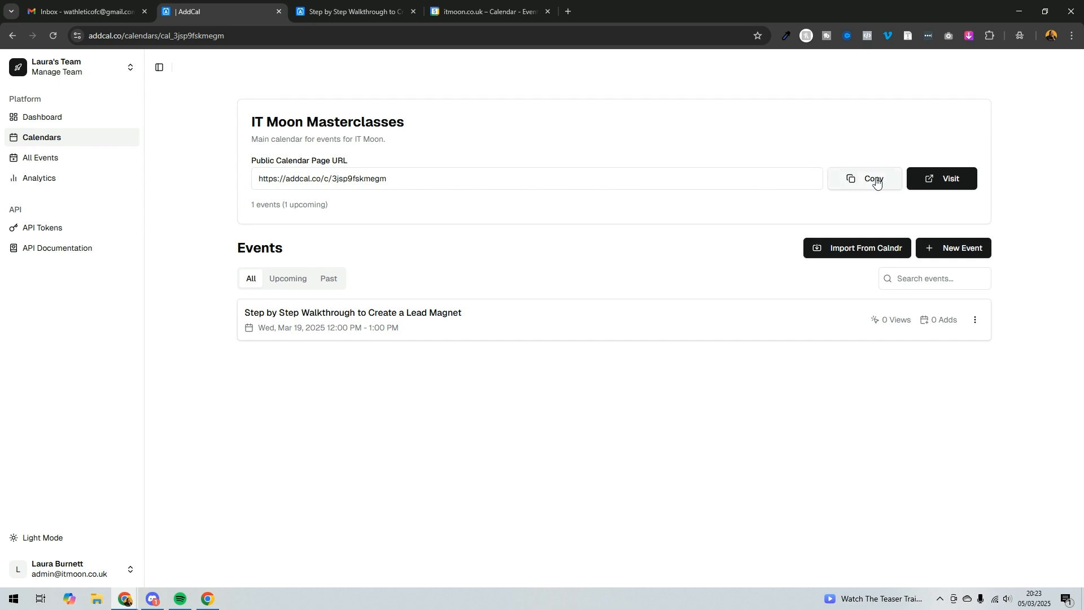
left_click_drag(404, 179, 230, 190)
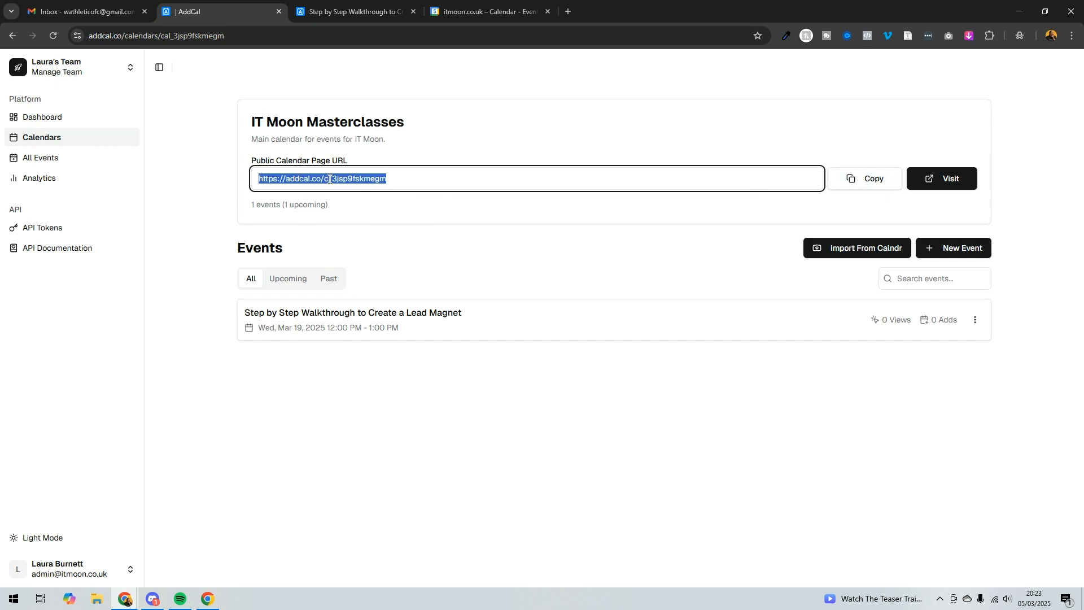
left_click(863, 178)
left_click(525, 11)
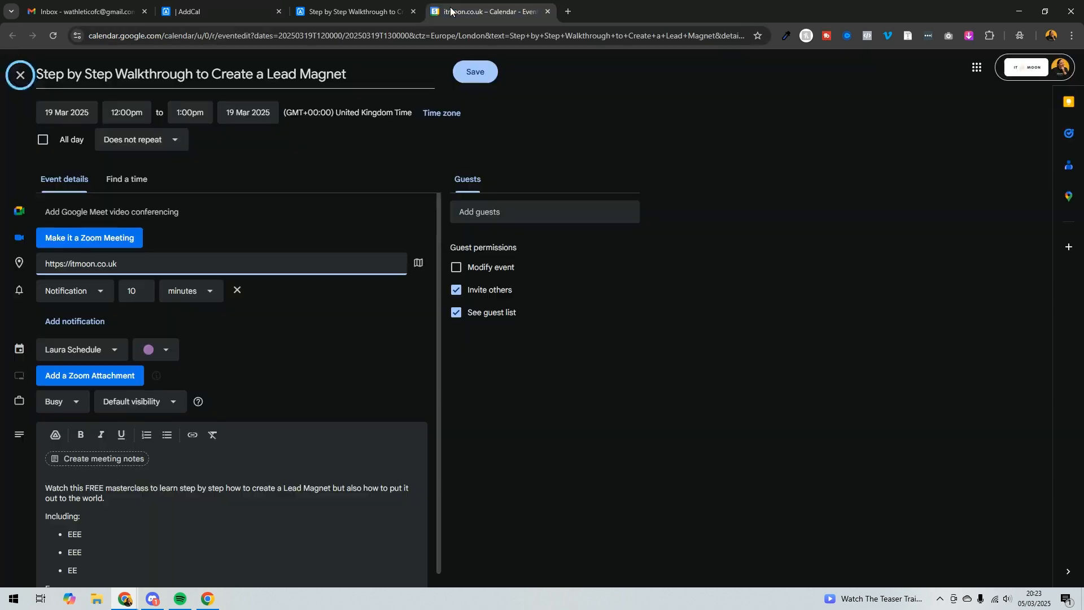
scroll(143, 483, "down", 1)
scroll(143, 482, "up", 1)
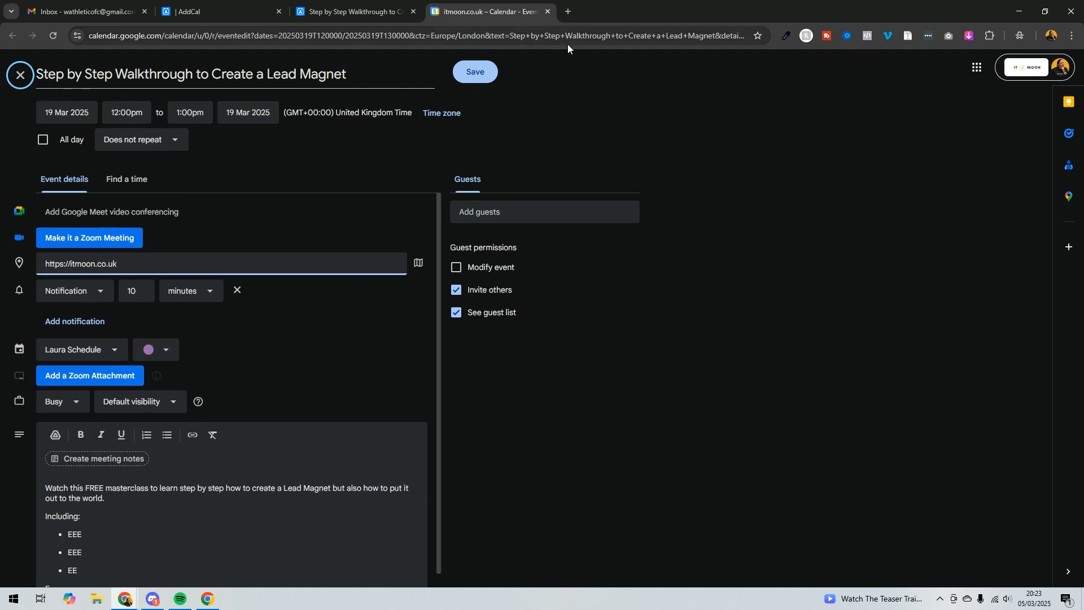
left_click(567, 11)
key("ctrl+v")
key("Return")
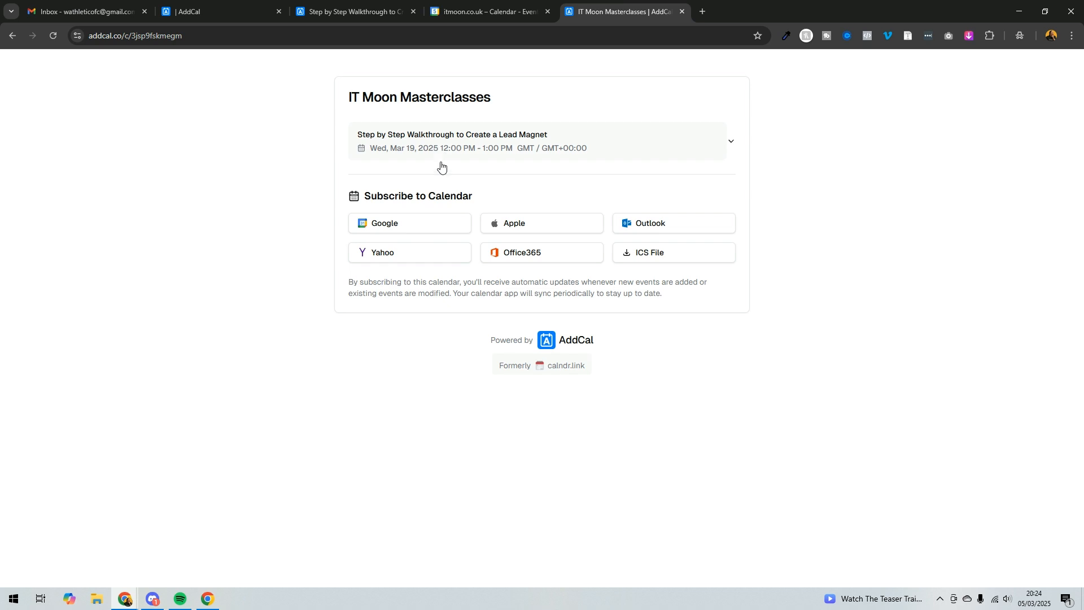
Duplicate the lead magnet event and set the copy's start date to 26 March 2025.
left_click(361, 12)
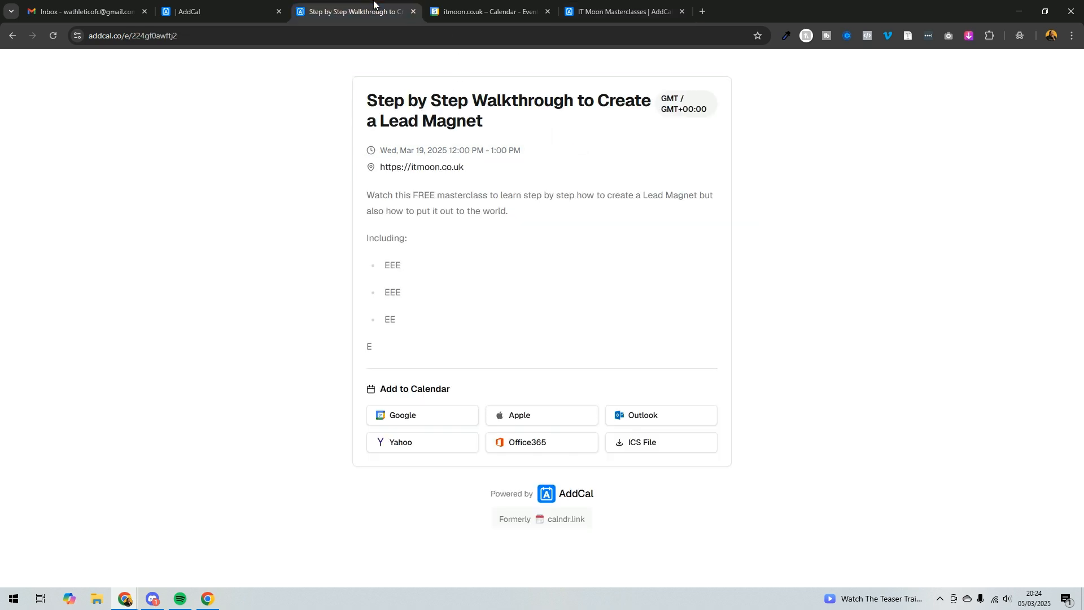
left_click(192, 12)
left_click(972, 321)
left_click(940, 362)
scroll(583, 452, "down", 2)
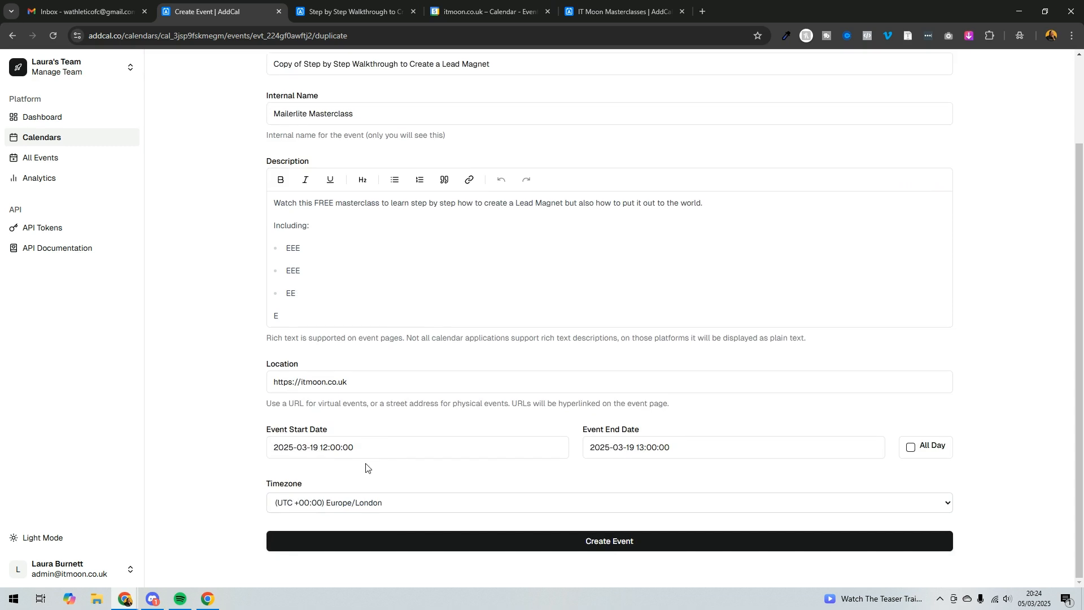
left_click(367, 454)
left_click(352, 380)
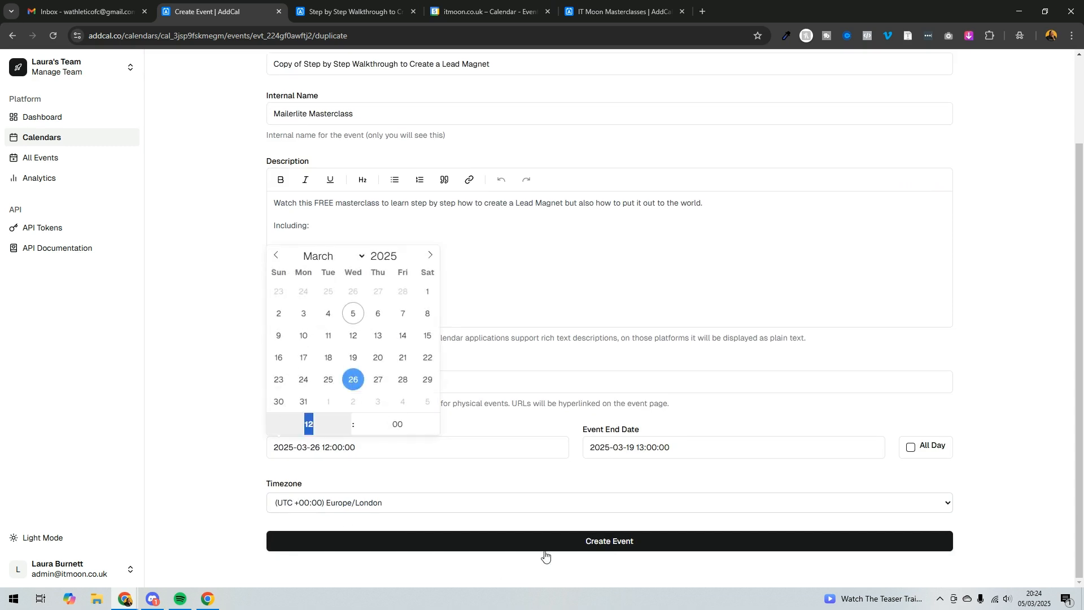
left_click(153, 424)
Set the copy's end date to 26 March 2025 and create the duplicated event.
left_click(450, 541)
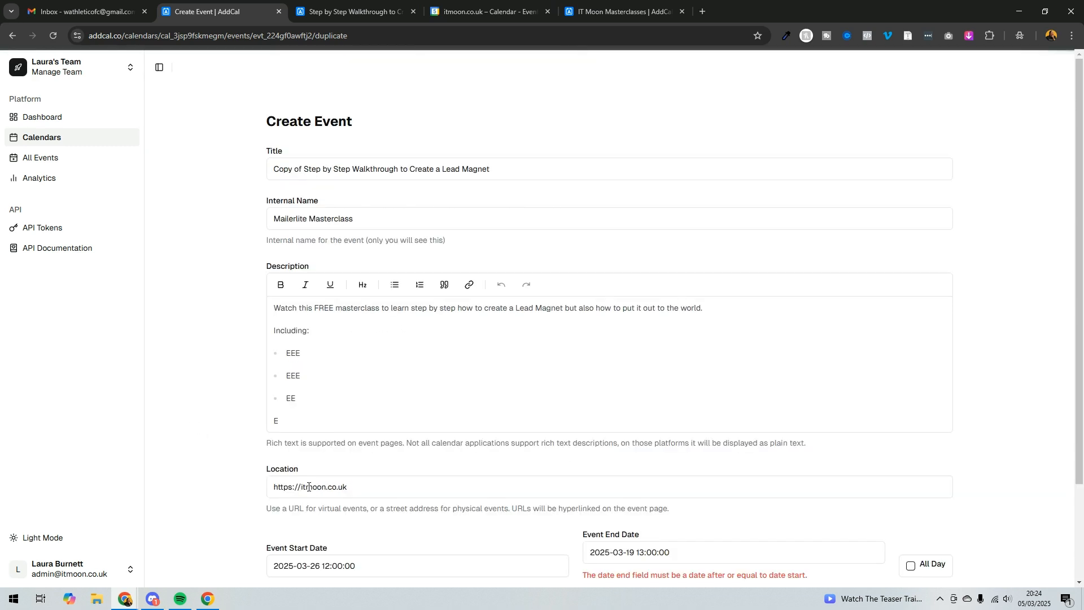
left_click(624, 4)
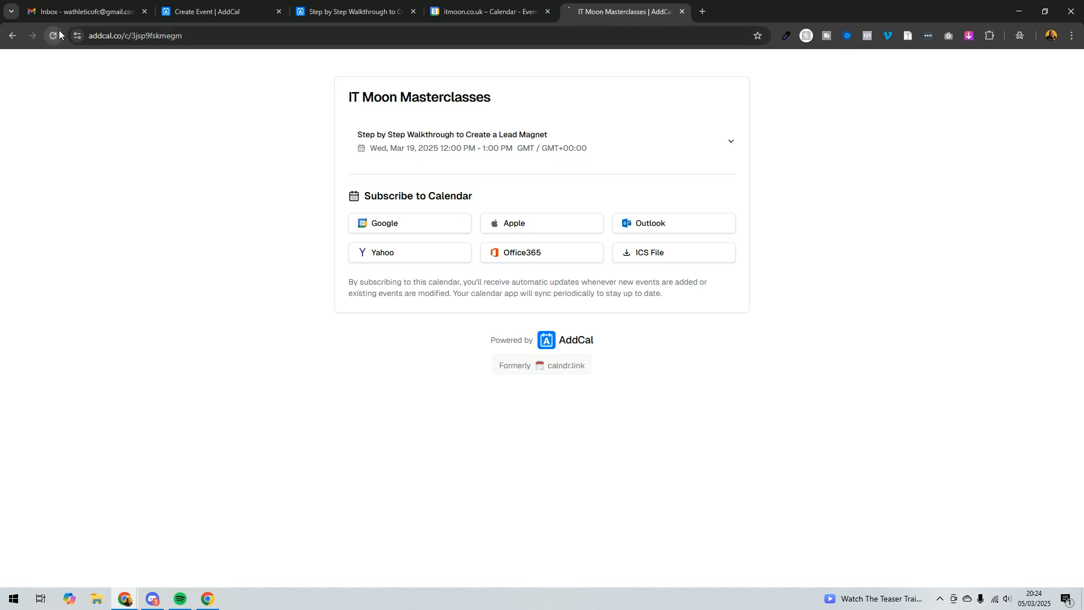
left_click(227, 5)
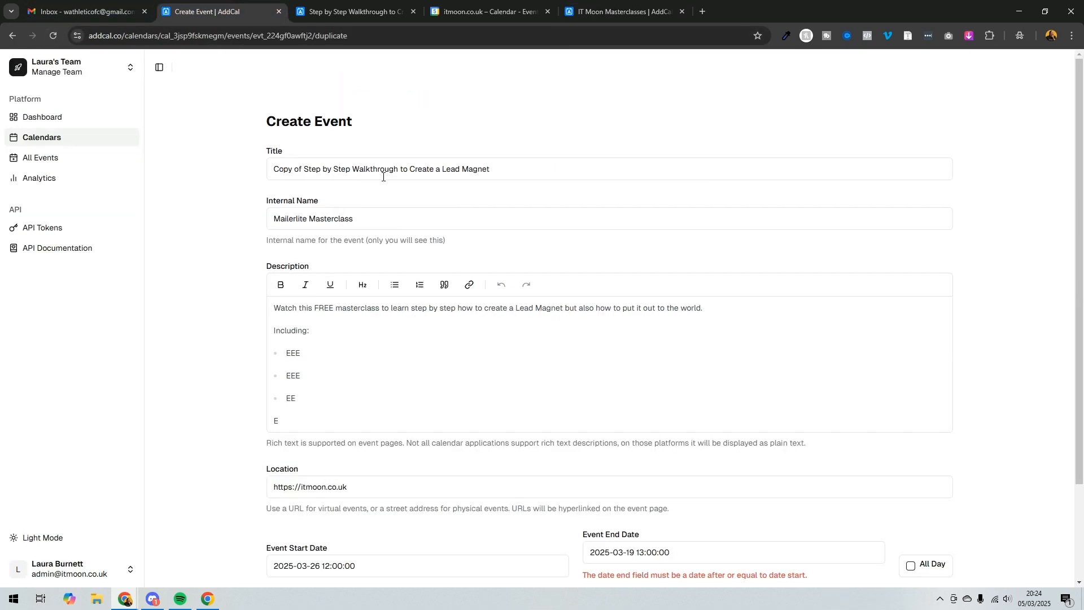
scroll(395, 197, "down", 2)
left_click(649, 436)
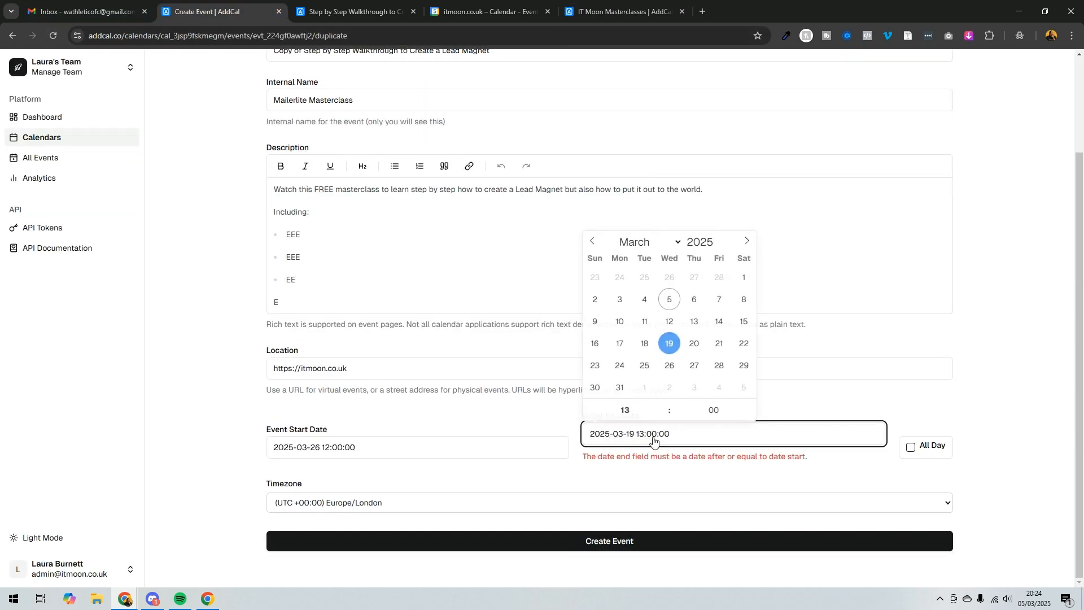
left_click(669, 367)
left_click(199, 468)
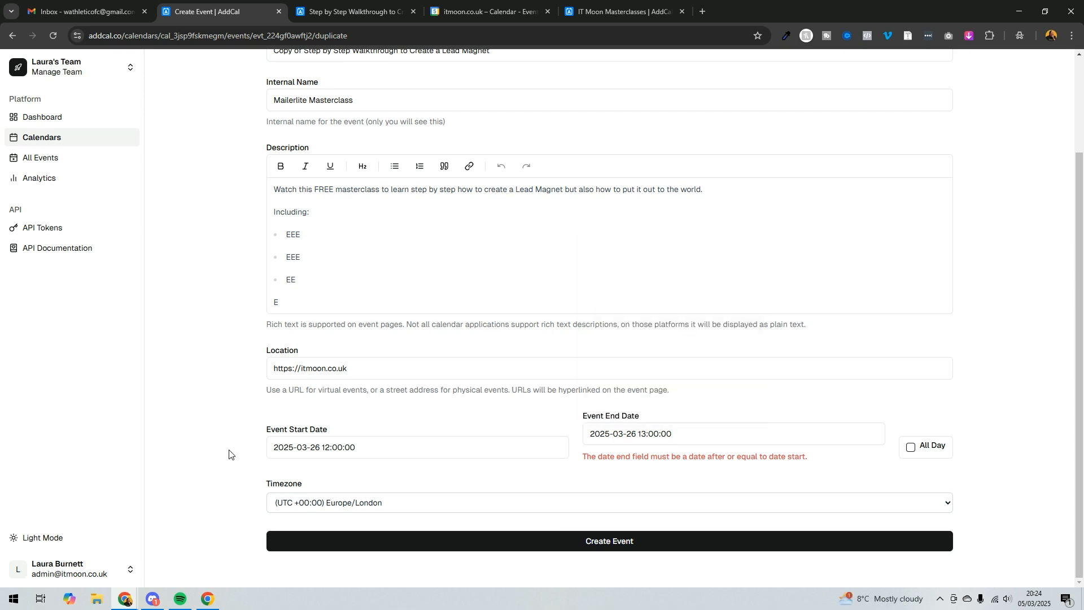
left_click(601, 540)
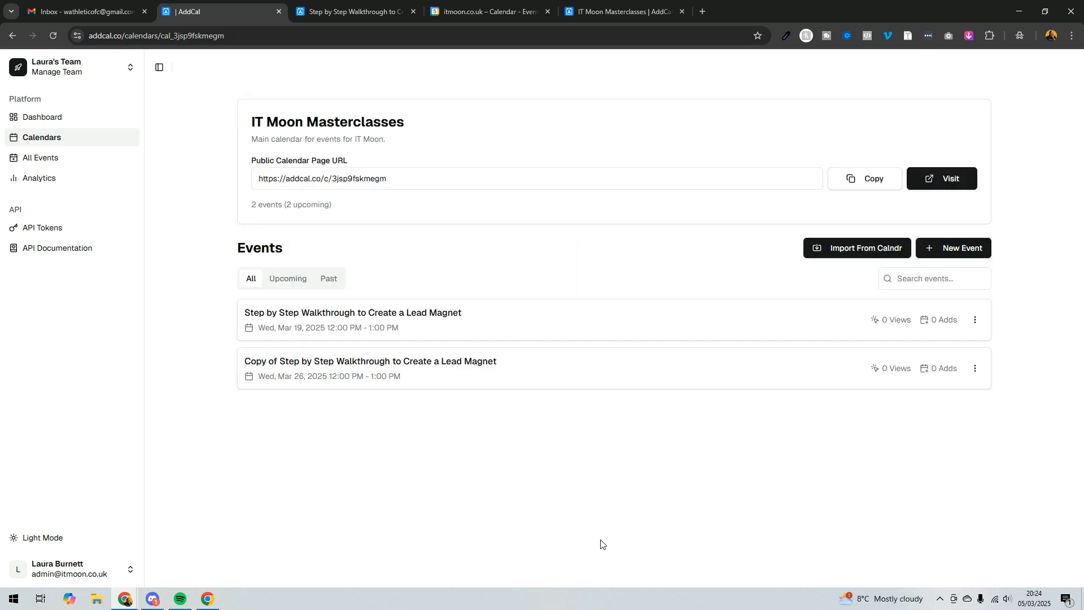
Review both events on the public calendar page by expanding their details, then return to the calendar dashboard.
left_click(587, 11)
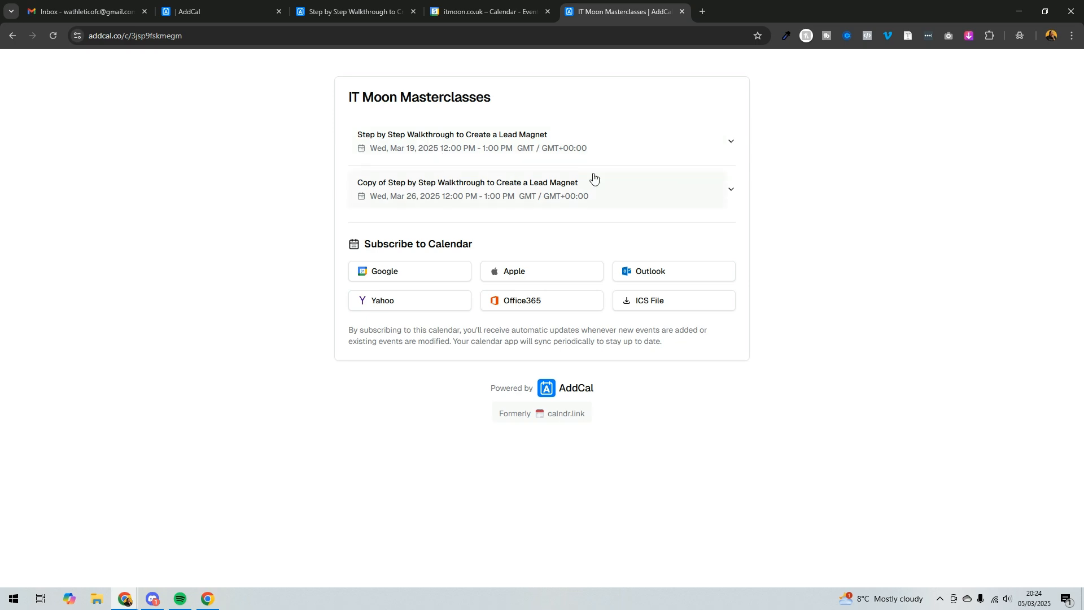
left_click(734, 179)
left_click(690, 153)
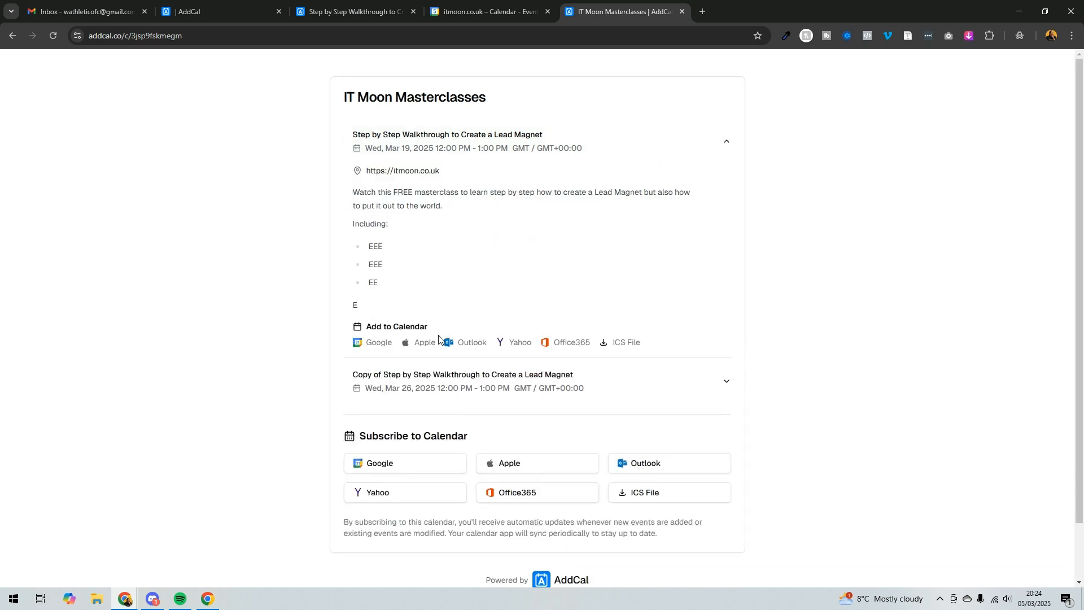
left_click(665, 139)
left_click(668, 186)
left_click(585, 196)
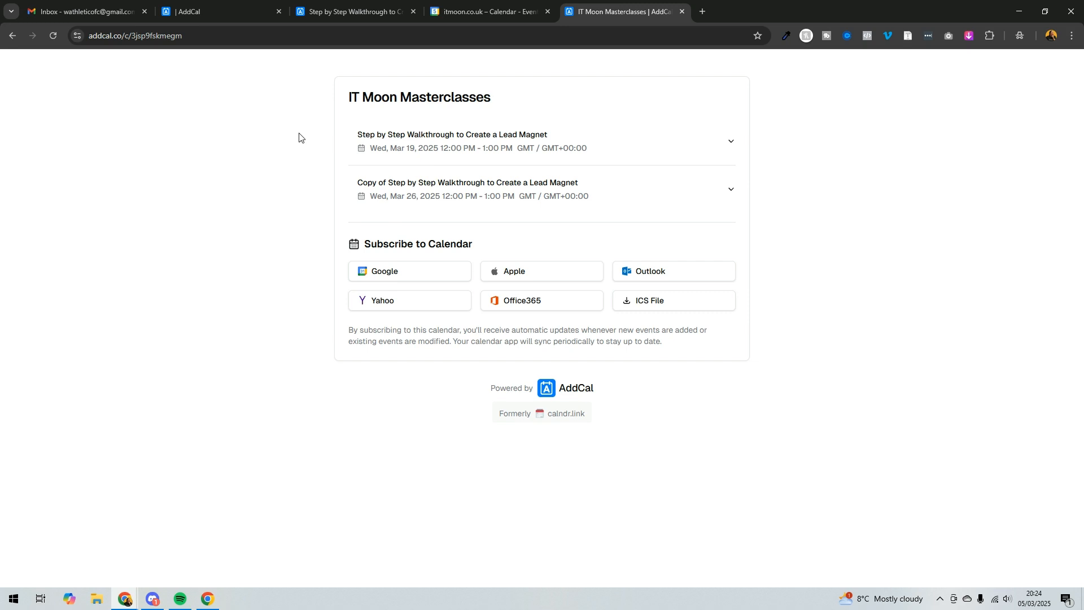
left_click(223, 12)
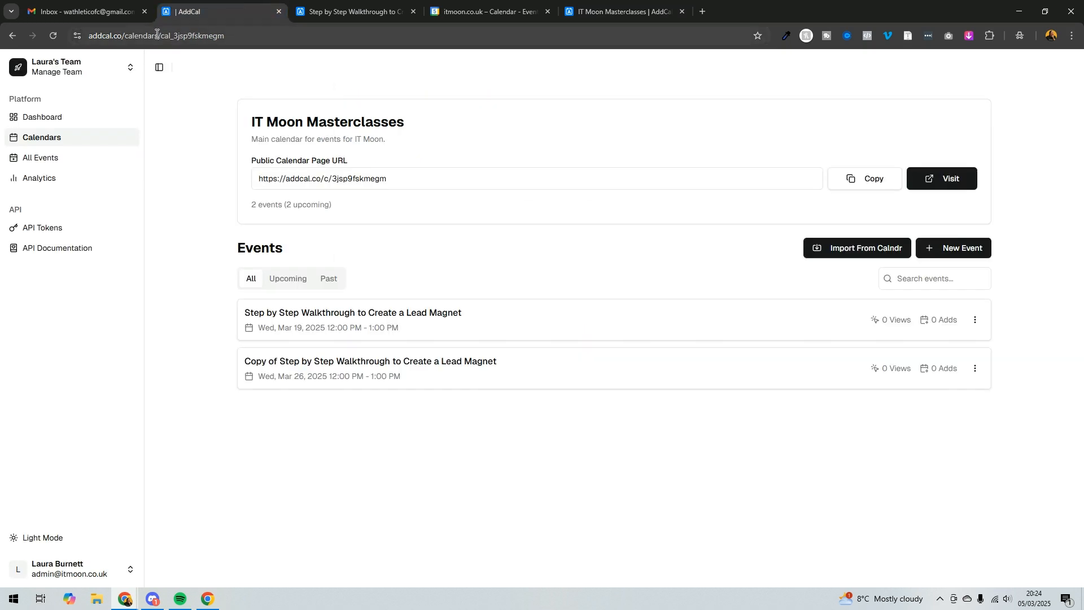